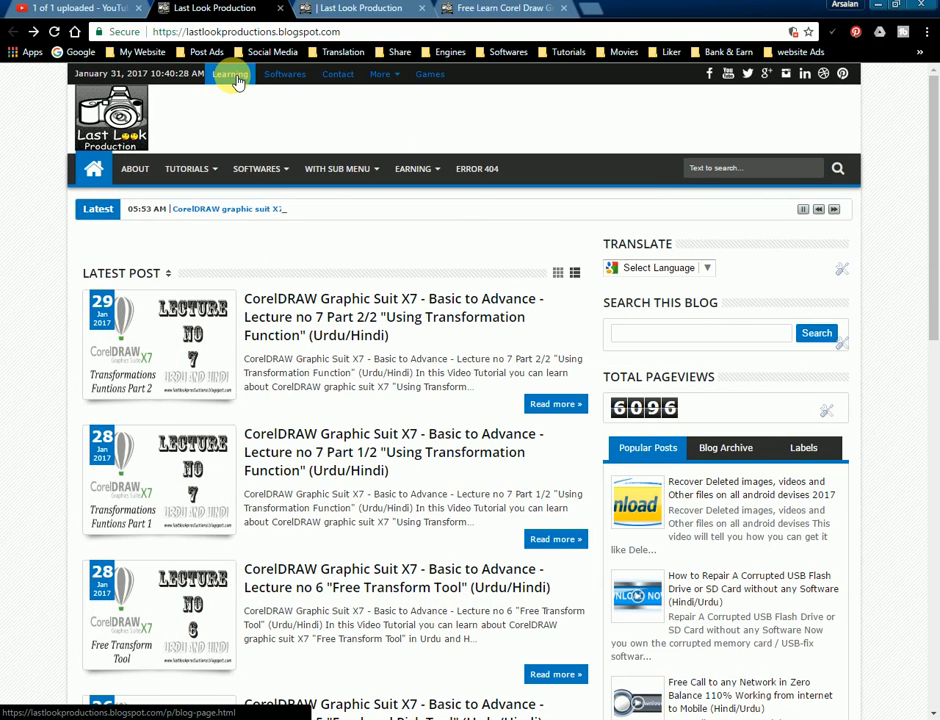
- View the blog's Learning page and look through the CorelDRAW X7 course post down to its lecture list
click(363, 8)
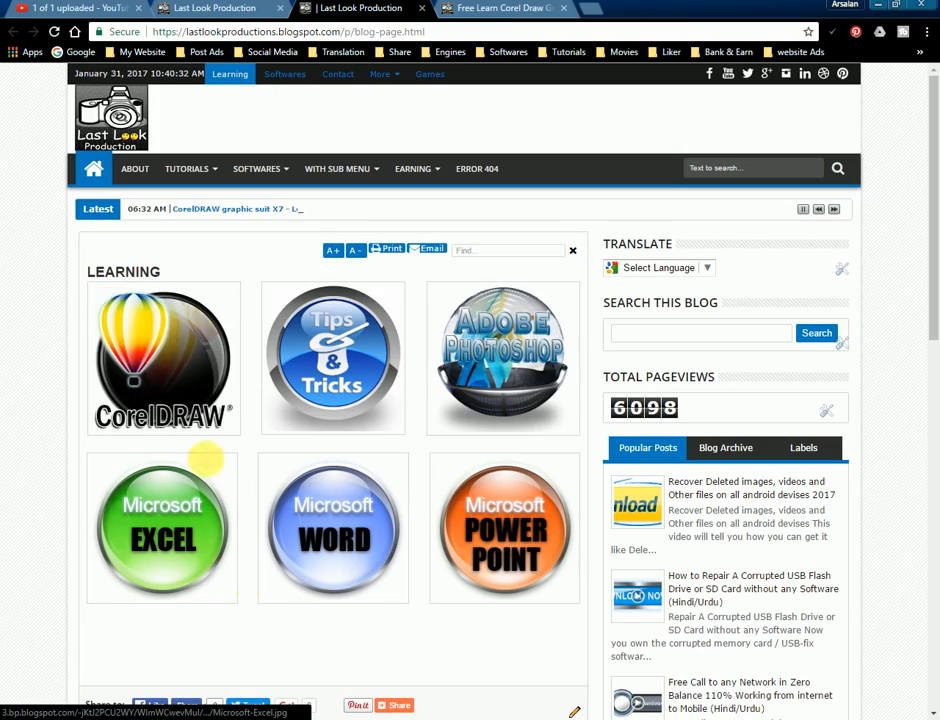
click(510, 10)
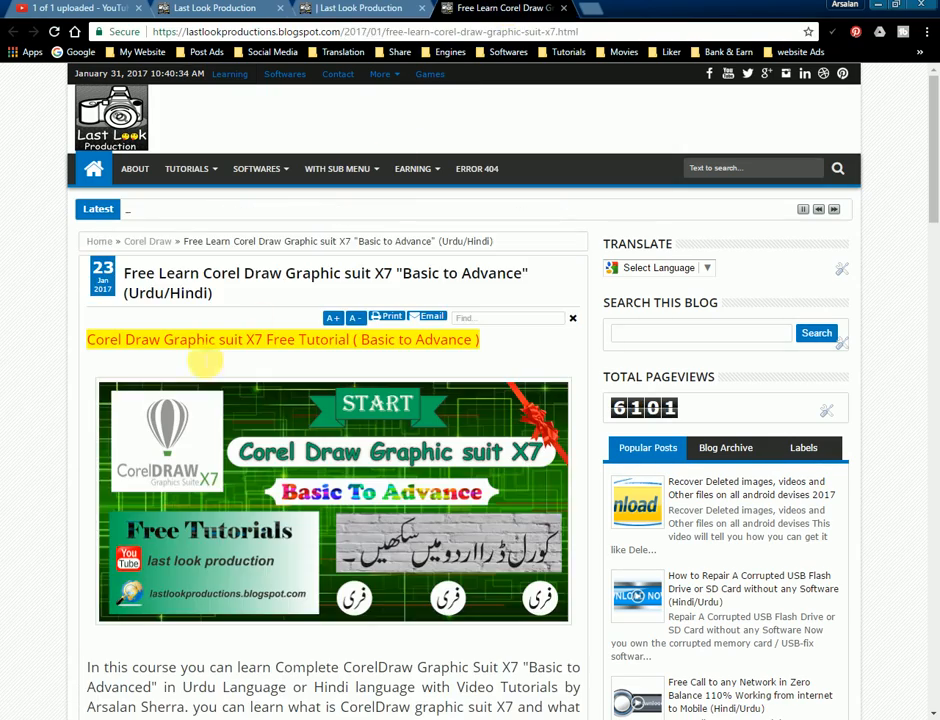
scroll(178, 458, down, 1)
scroll(200, 400, down, 3)
scroll(215, 400, up, 4)
scroll(213, 440, down, 6)
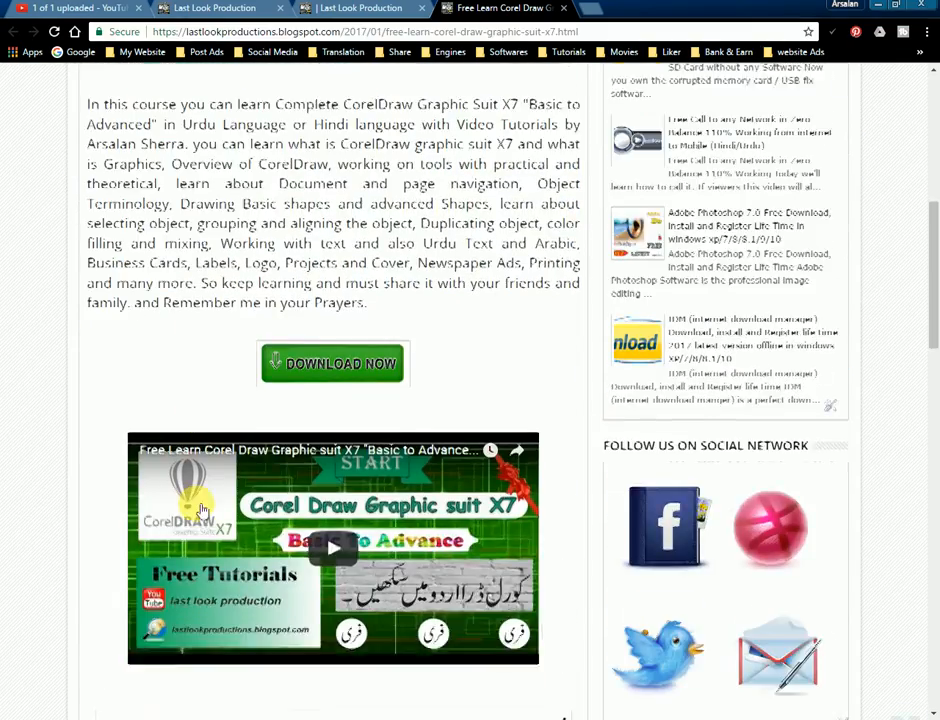
scroll(213, 428, down, 5)
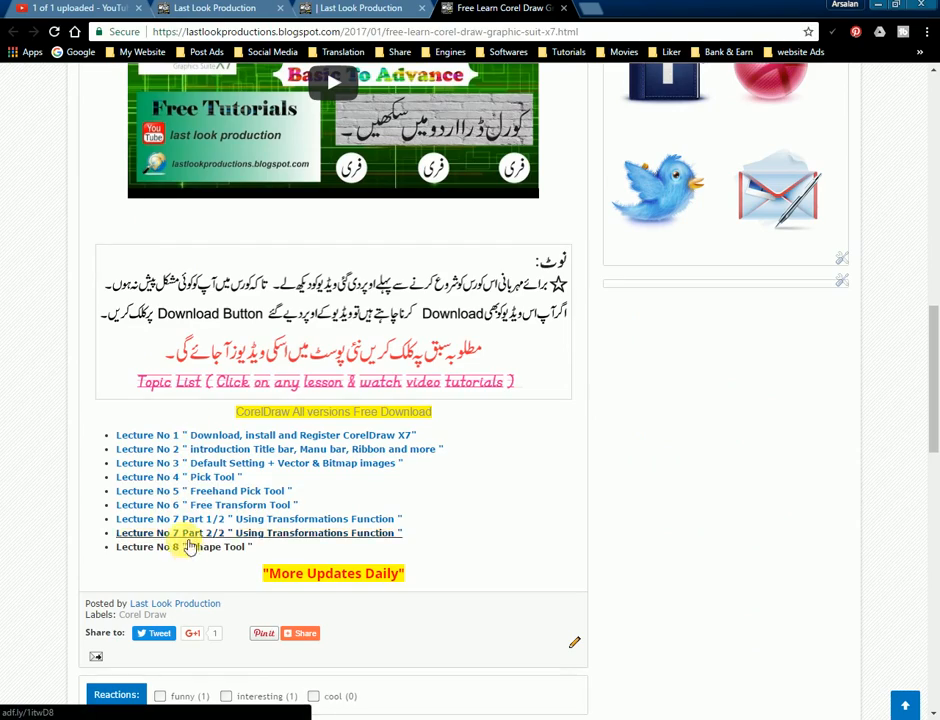
scroll(193, 484, up, 7)
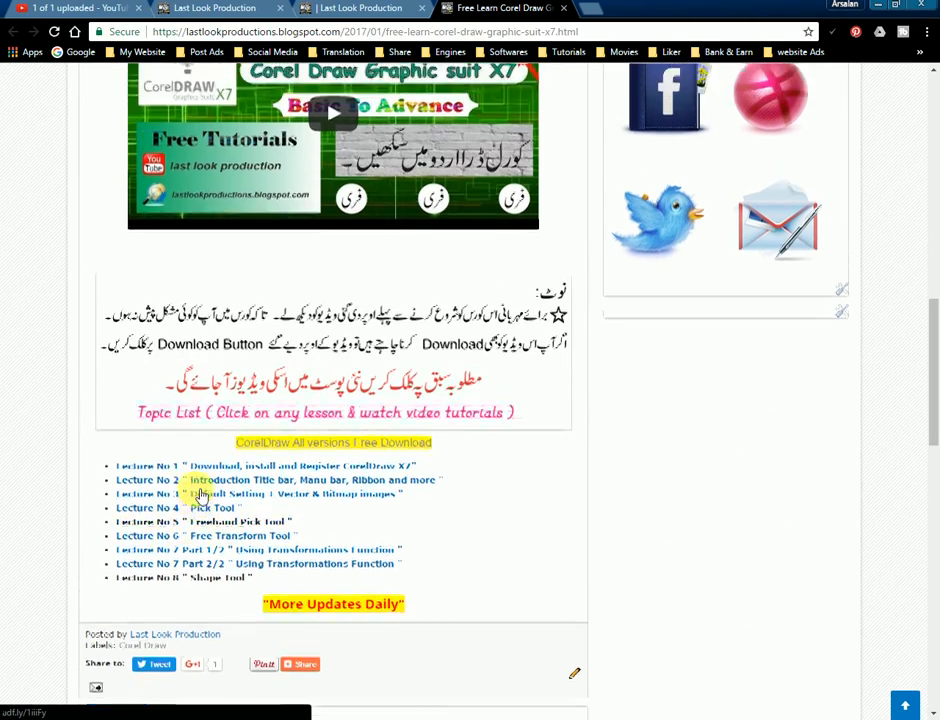
scroll(285, 350, up, 3)
- Return to the blog's home page and look at its Tutorials entries and latest posts
click(238, 9)
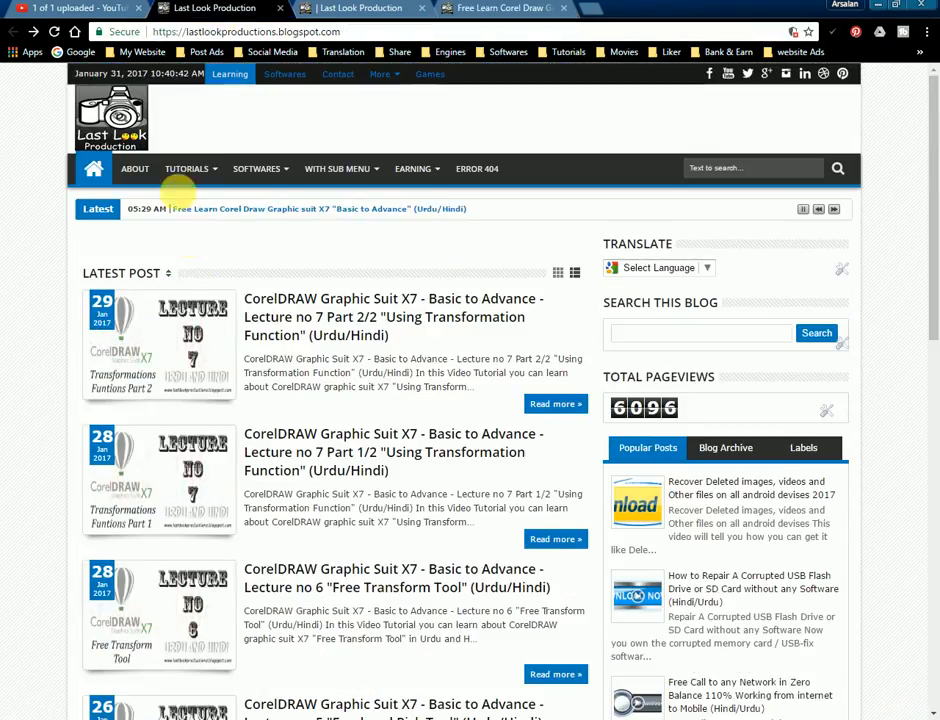
mouse_move(195, 172)
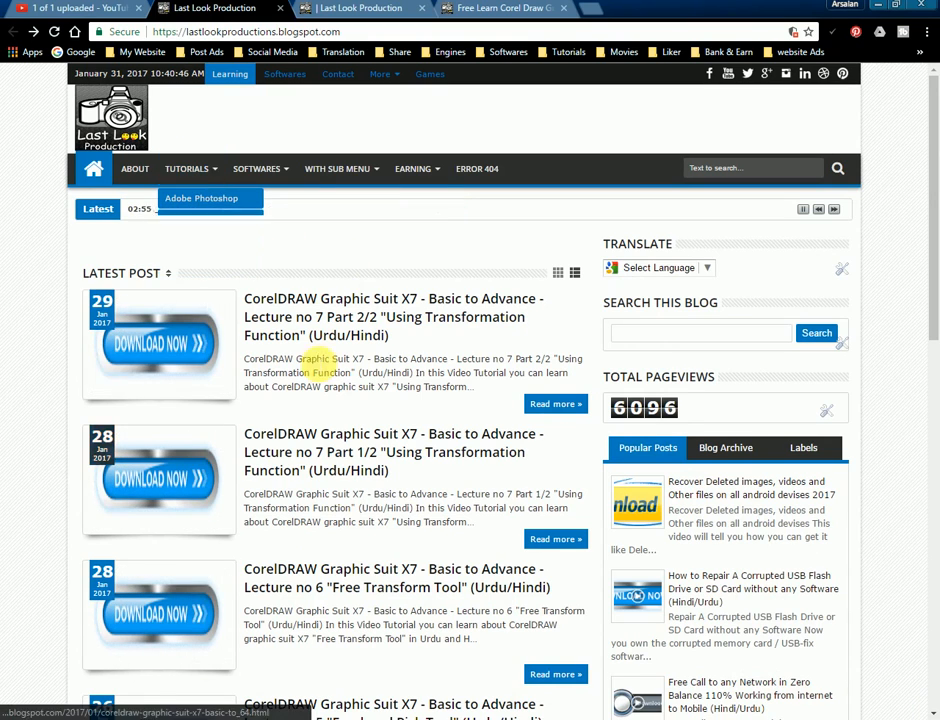
scroll(306, 506, down, 1)
scroll(306, 506, down, 4)
- Review the CorelDRAW course post's download link, video, lecture list, comment section and footer follow options
key(ctrl+Tab)
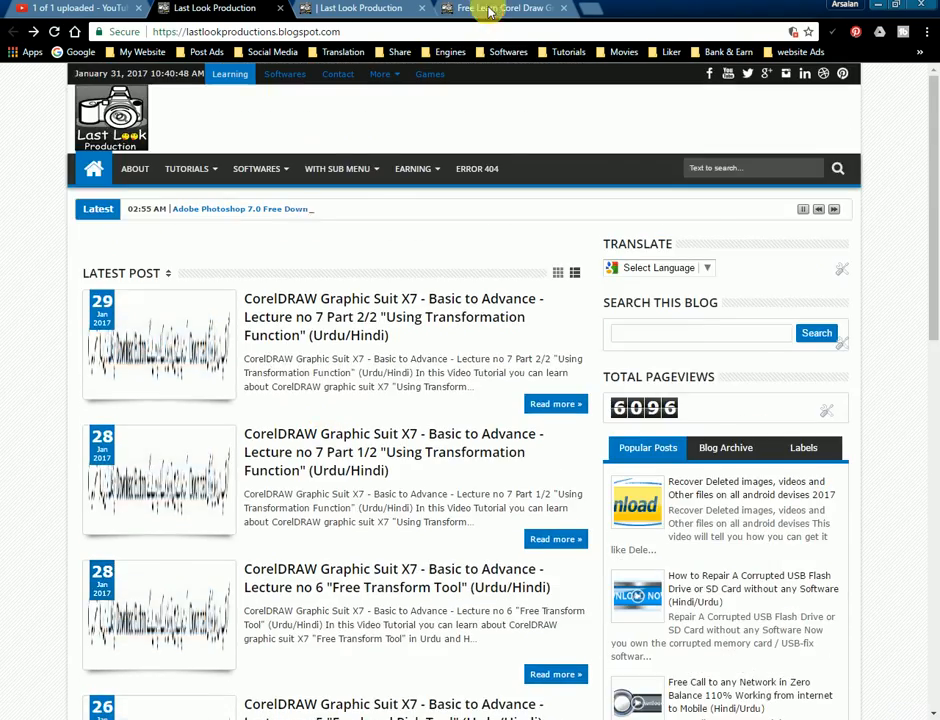
key(ctrl+Tab)
scroll(209, 455, down, 5)
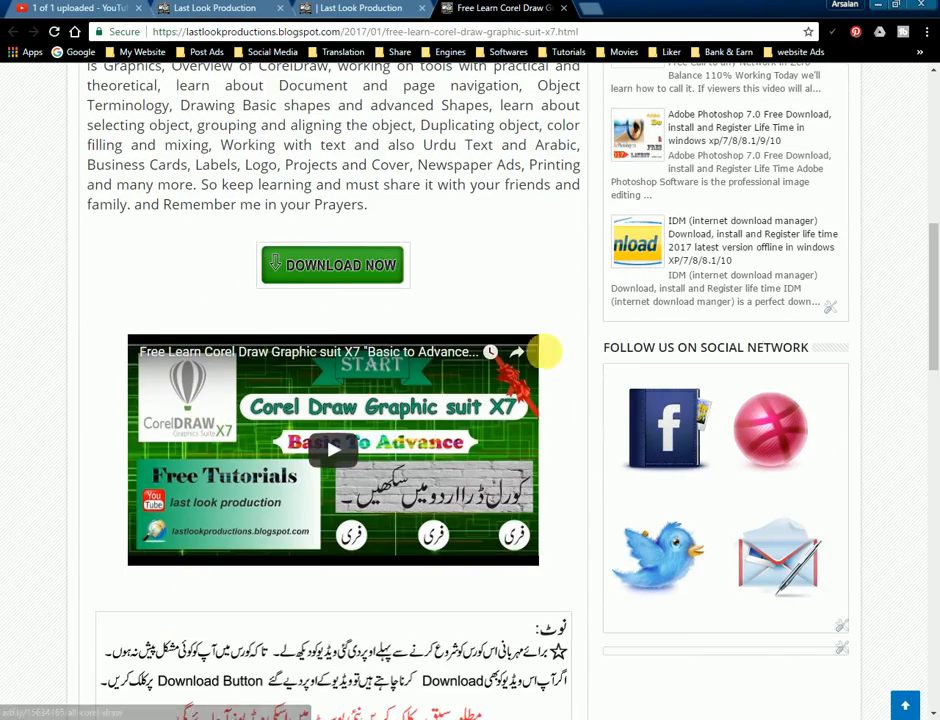
scroll(400, 545, down, 3)
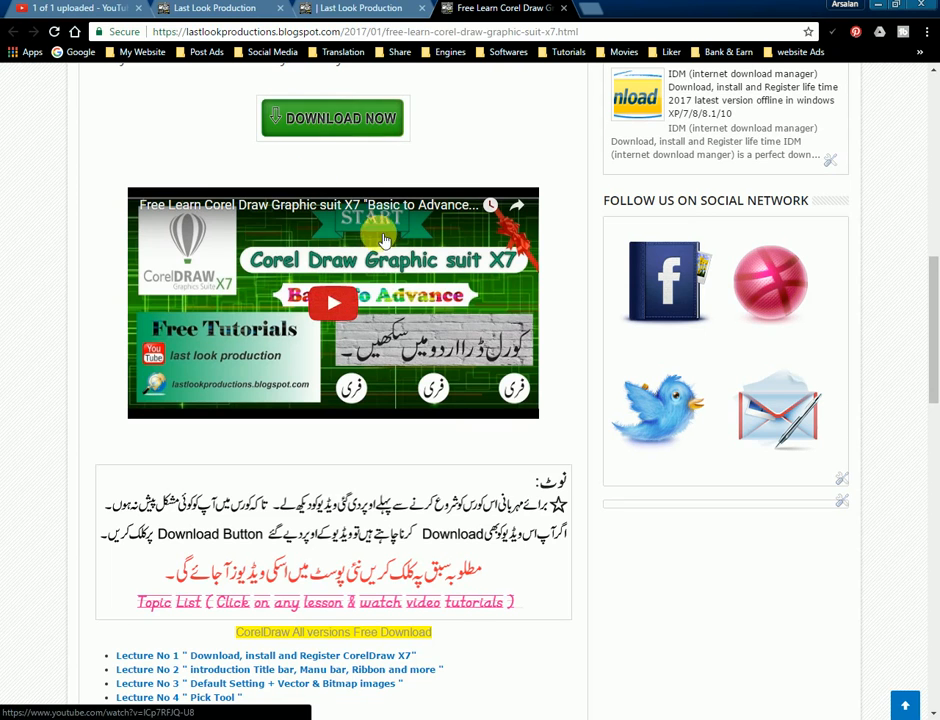
scroll(224, 385, down, 3)
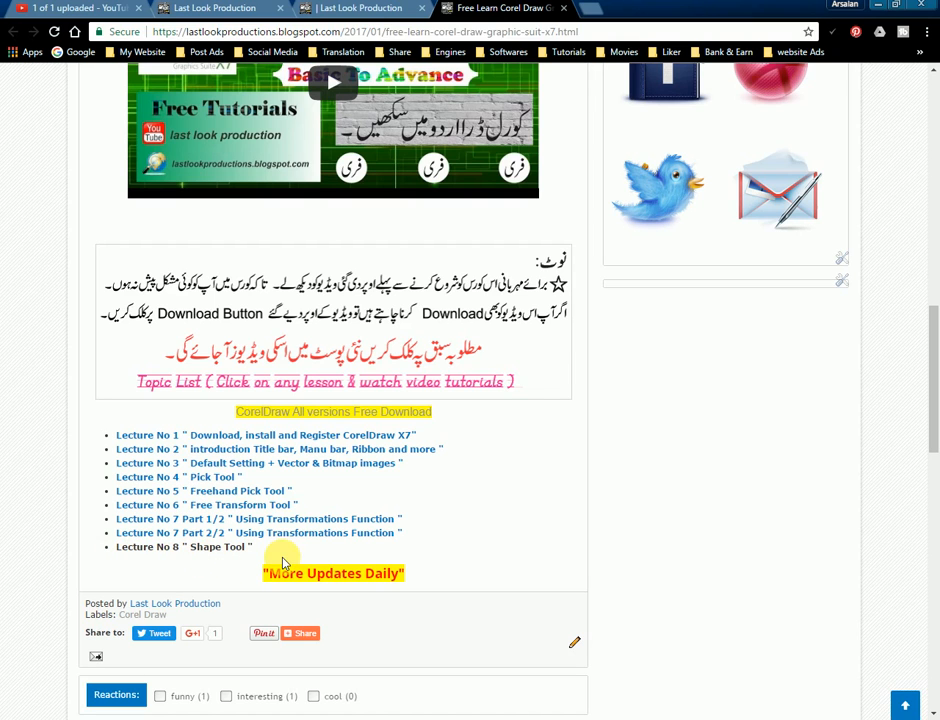
scroll(570, 468, down, 3)
scroll(581, 475, down, 5)
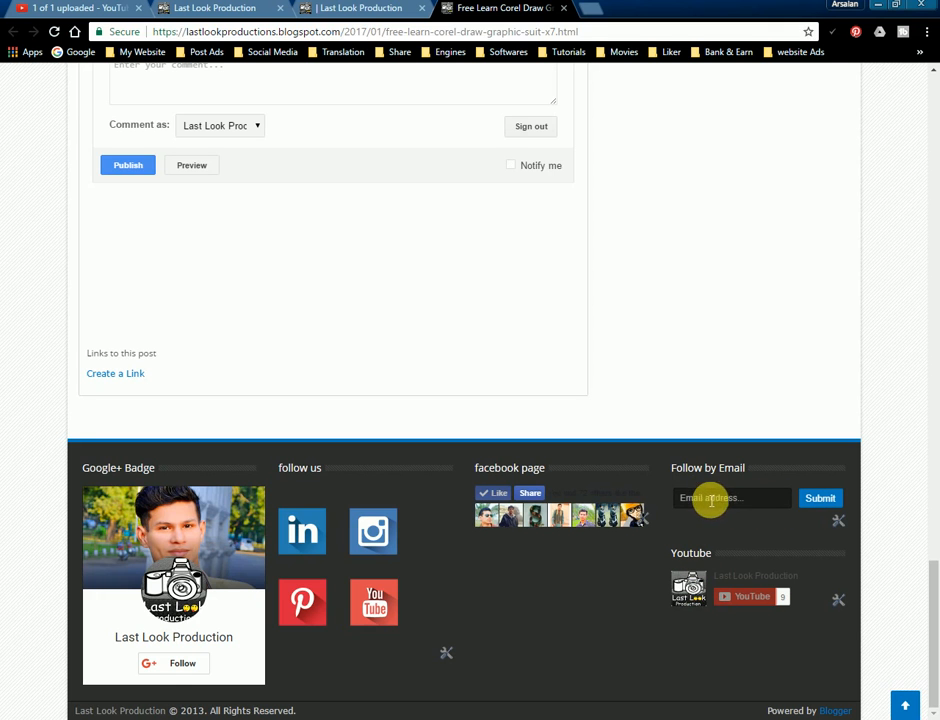
scroll(321, 306, up, 4)
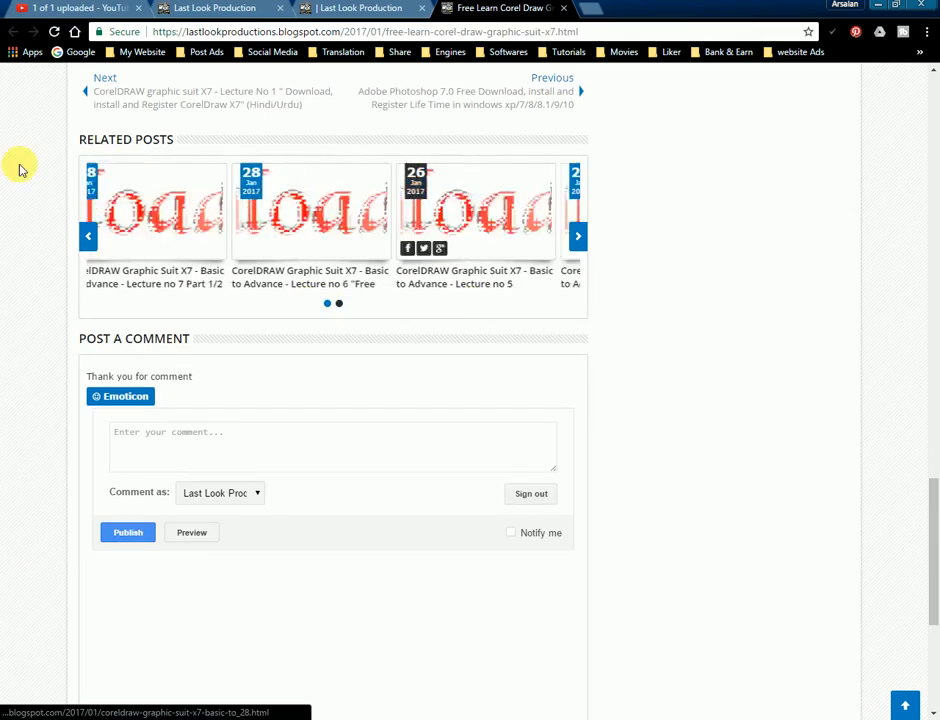
scroll(48, 152, up, 1)
scroll(48, 152, up, 15)
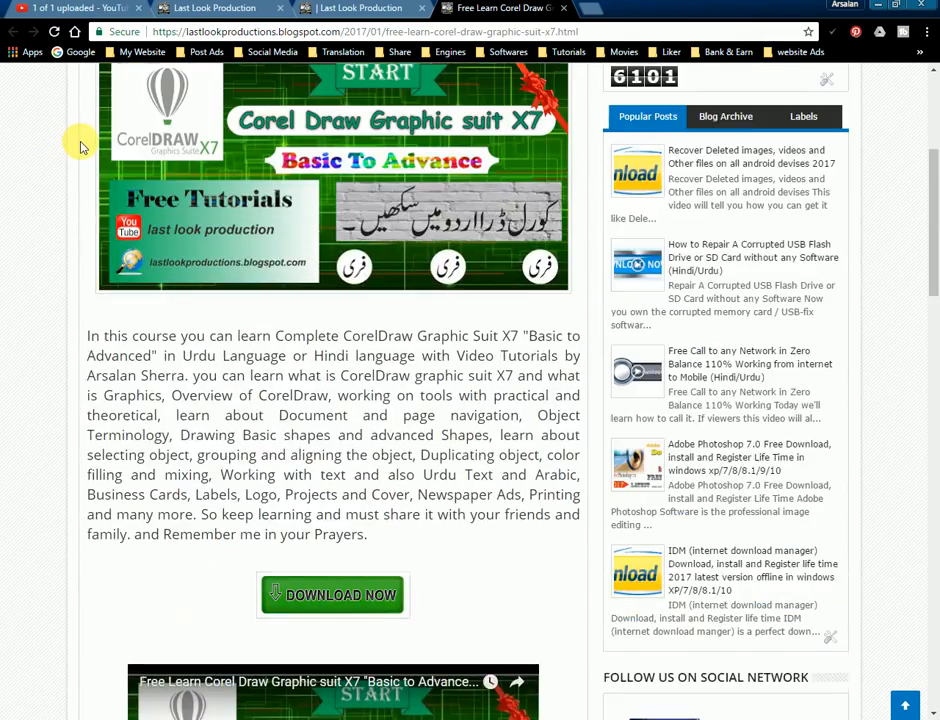
scroll(86, 150, up, 3)
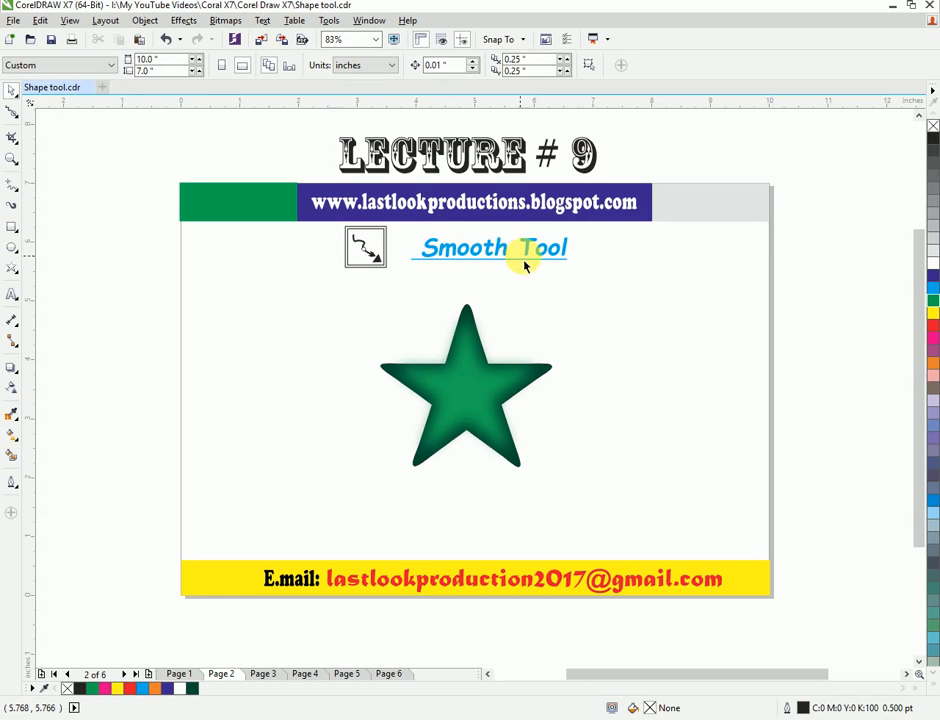
- Switch to CorelDRAW and shift the green star slightly to the left on Page 2
drag(266, 287, 723, 518)
mouse_move(462, 384)
mouse_down()
mouse_move(495, 390)
mouse_move(453, 398)
mouse_up()
click(279, 310)
drag(281, 268, 621, 520)
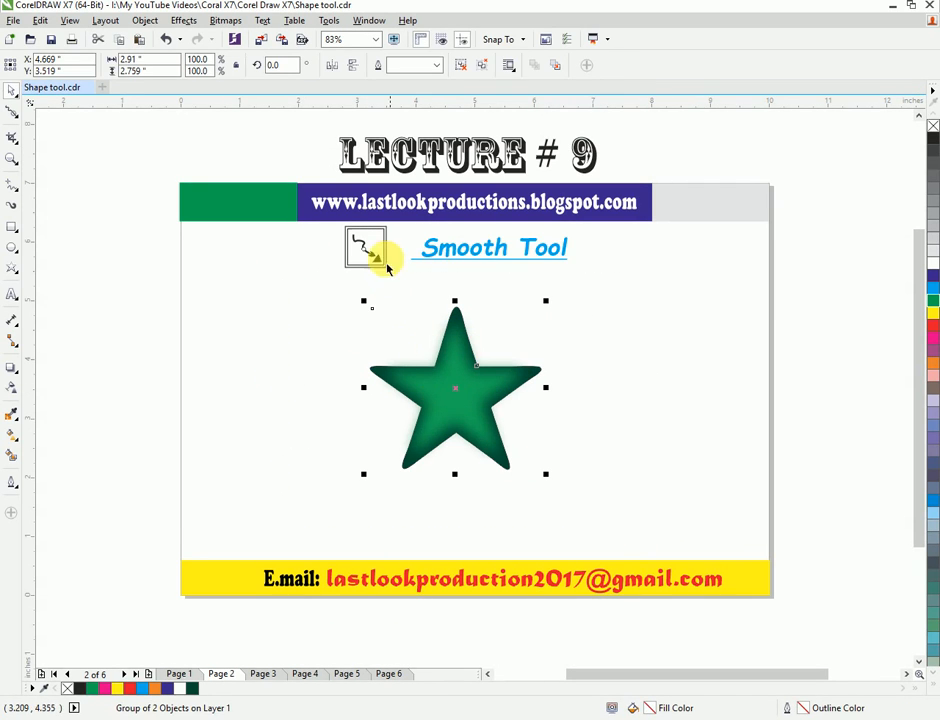
drag(676, 267, 672, 298)
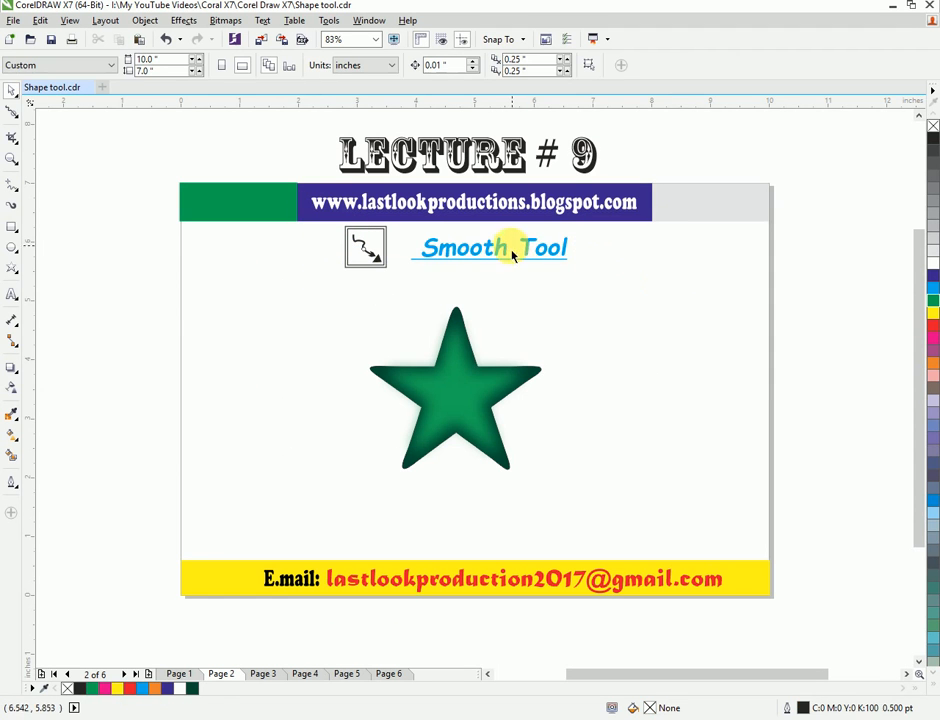
- Shrink the green star to about 1.08 inches wide and place it in the page's lower-left corner above the yellow band
click(444, 393)
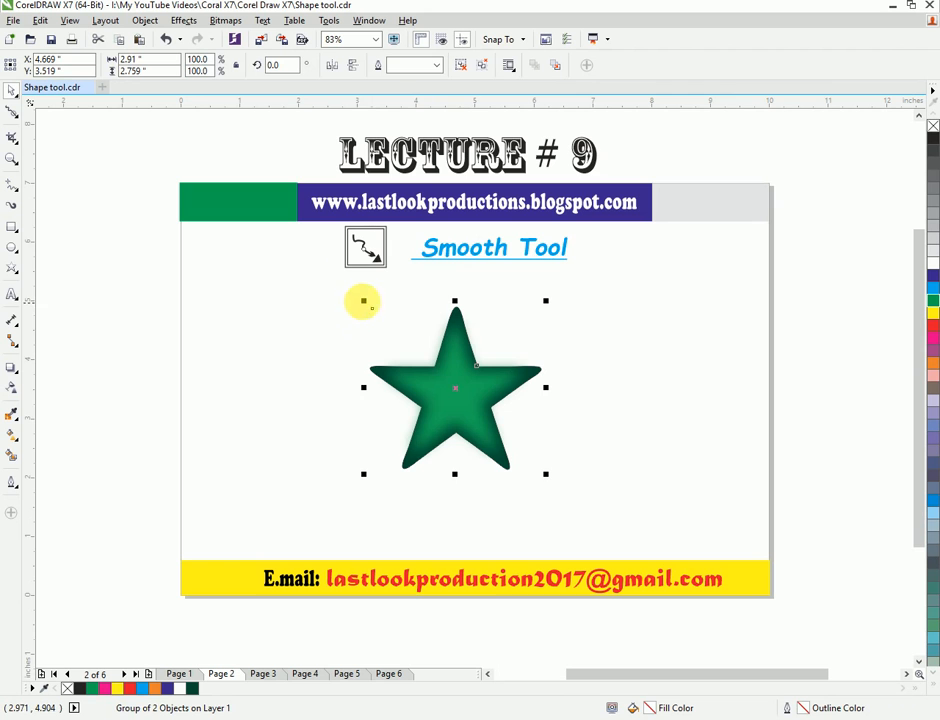
drag(370, 312, 228, 528)
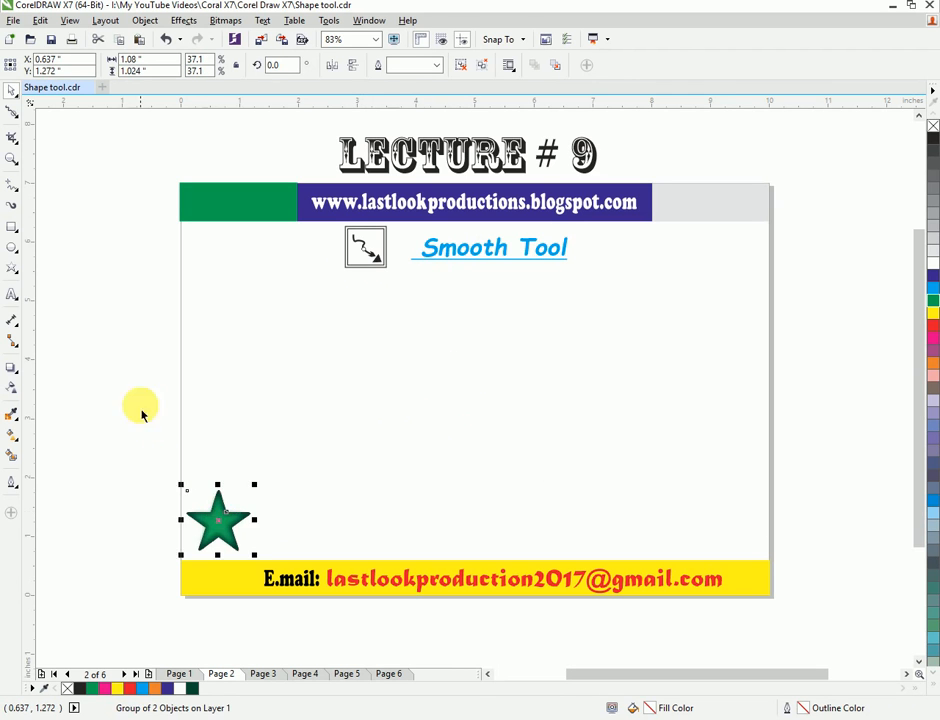
click(269, 392)
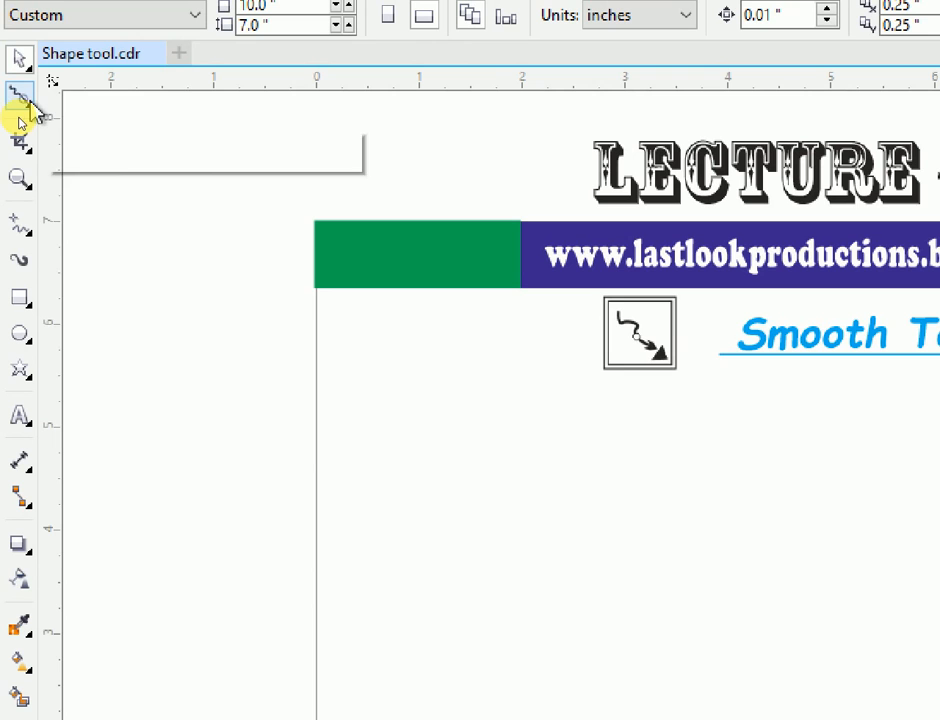
click(29, 104)
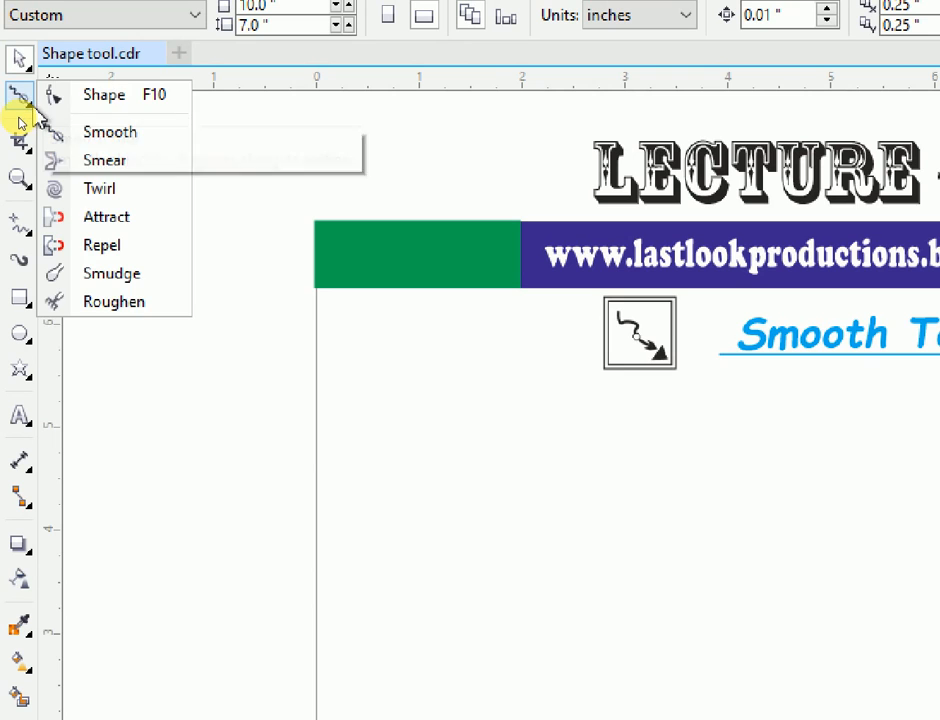
click(128, 147)
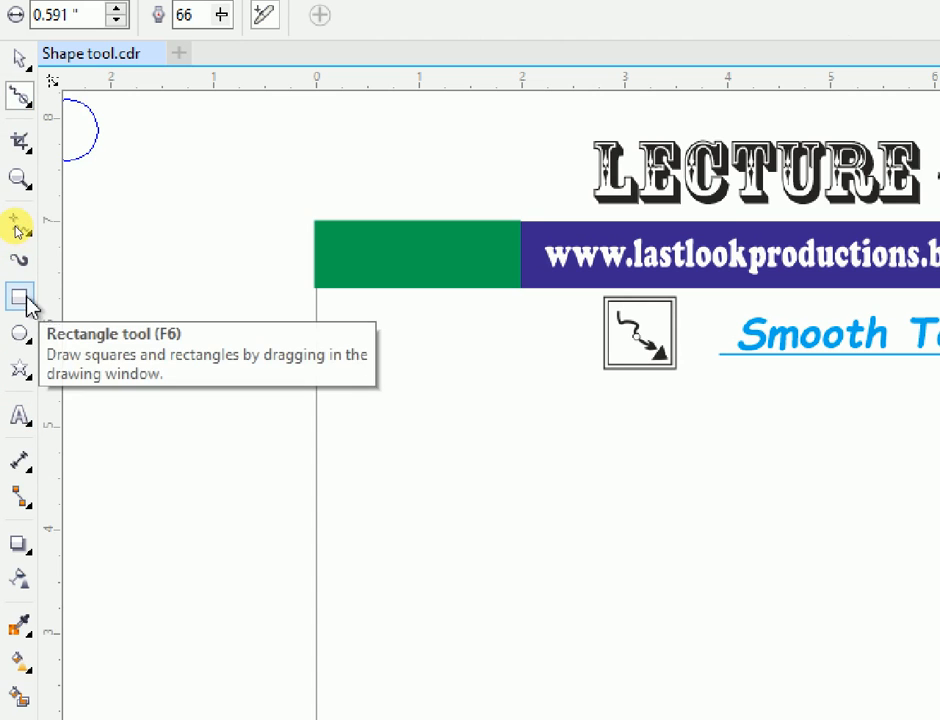
click(36, 381)
click(31, 379)
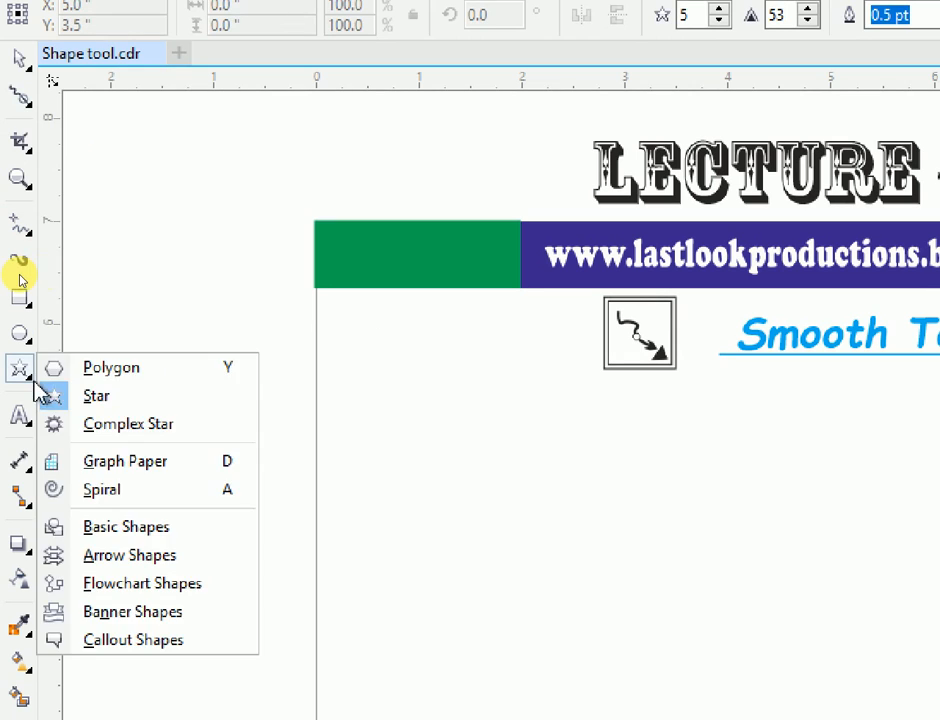
click(112, 368)
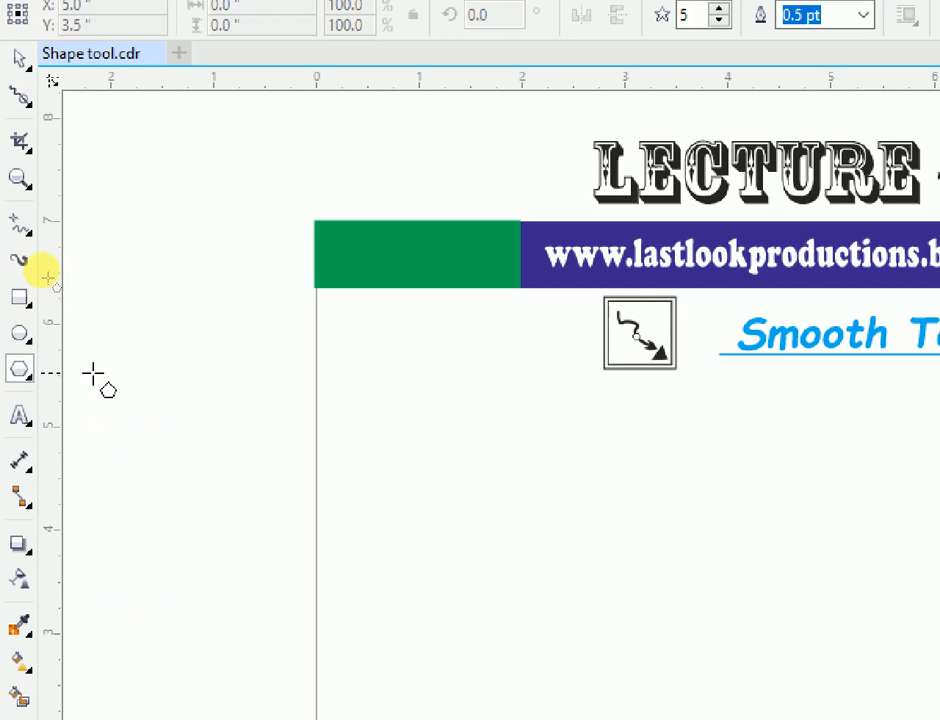
- Draw a five-pointed star about 3.51 by 3.34 inches with the Star tool and center it below the Smooth Tool heading
click(29, 379)
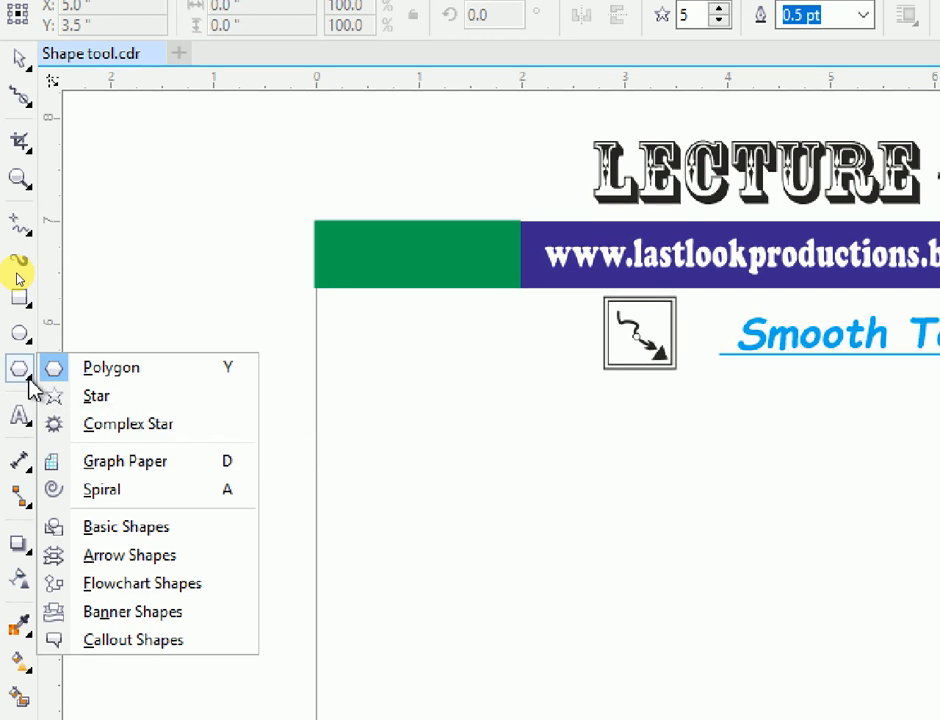
click(100, 398)
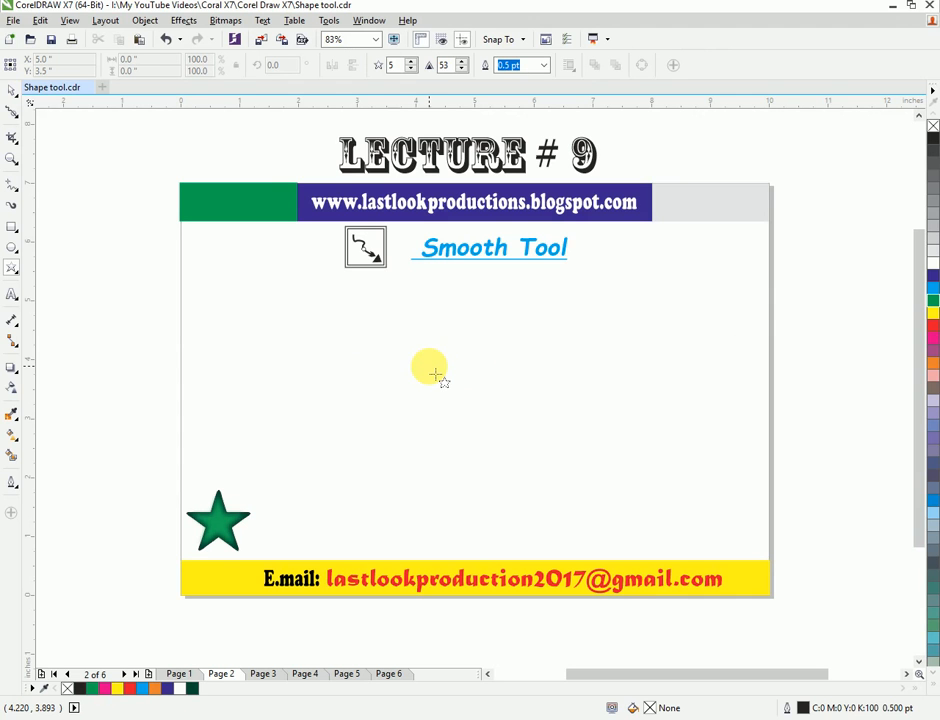
drag(442, 366, 546, 449)
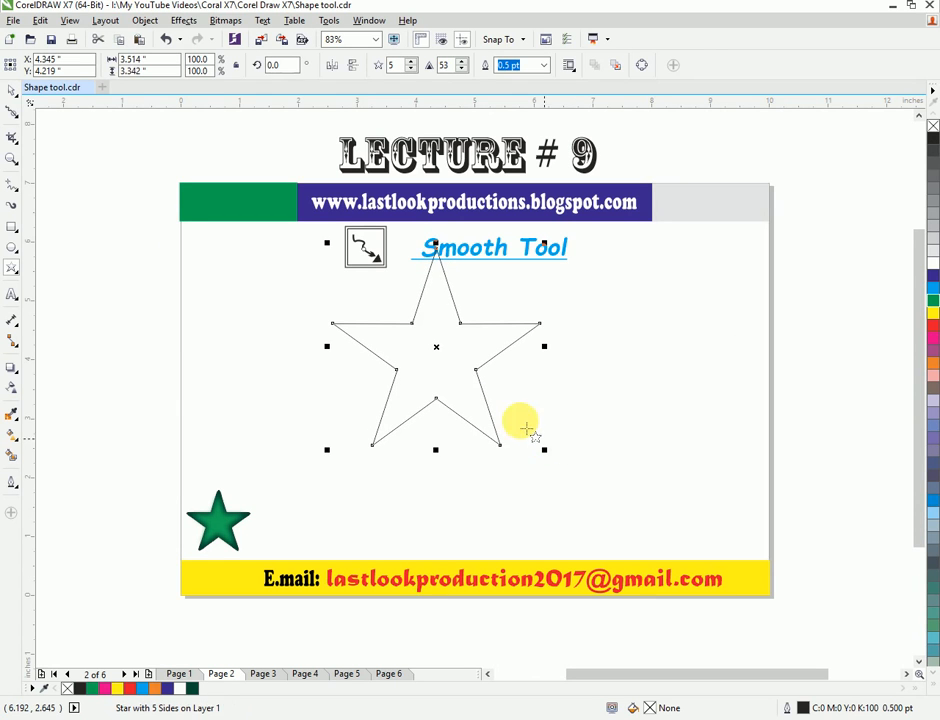
click(440, 357)
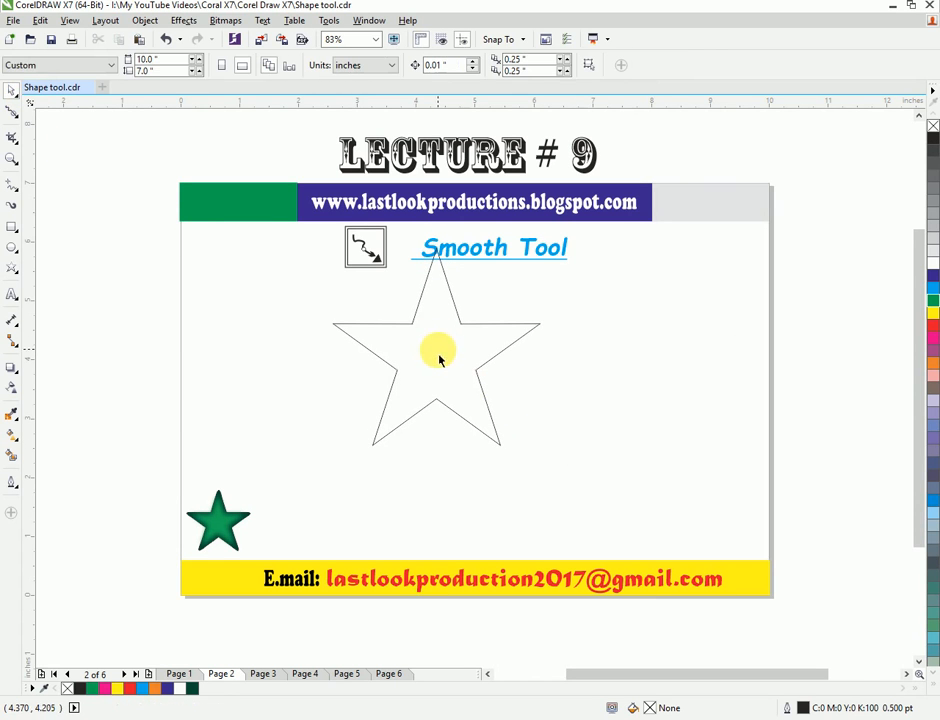
click(467, 324)
drag(446, 356, 472, 402)
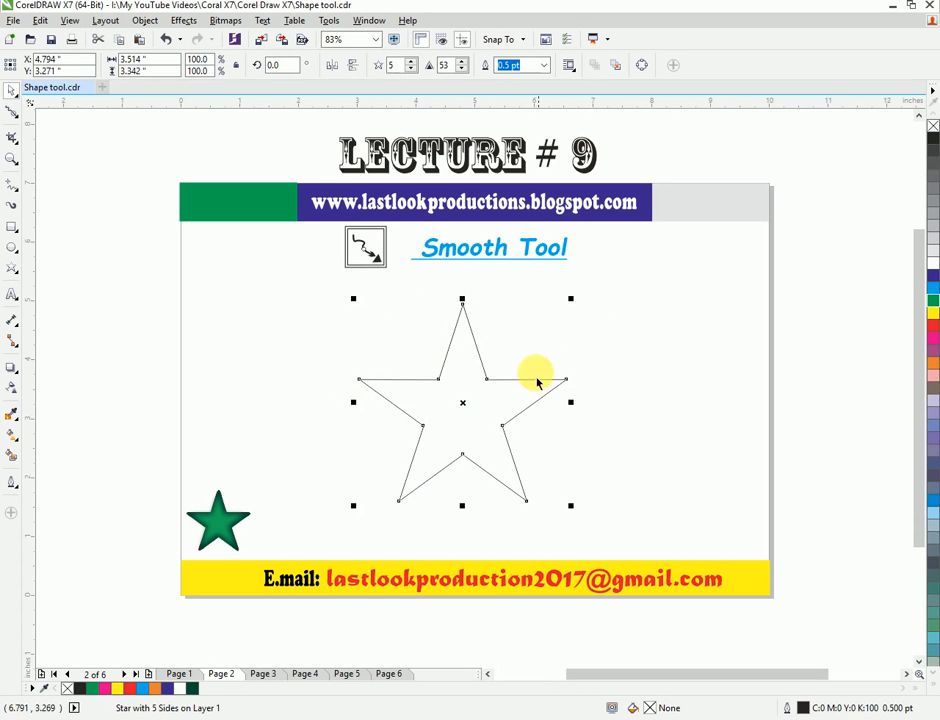
click(615, 420)
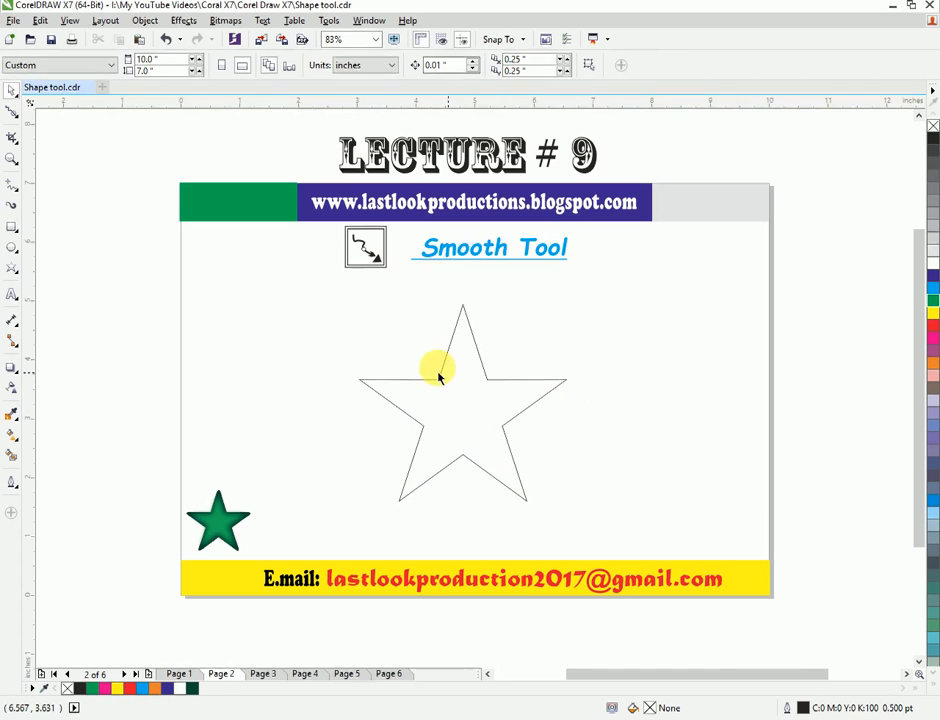
- Arrange the stars side by side, moving the outline star to the page's right half and enlarging the green star on the left to a similar size
click(226, 531)
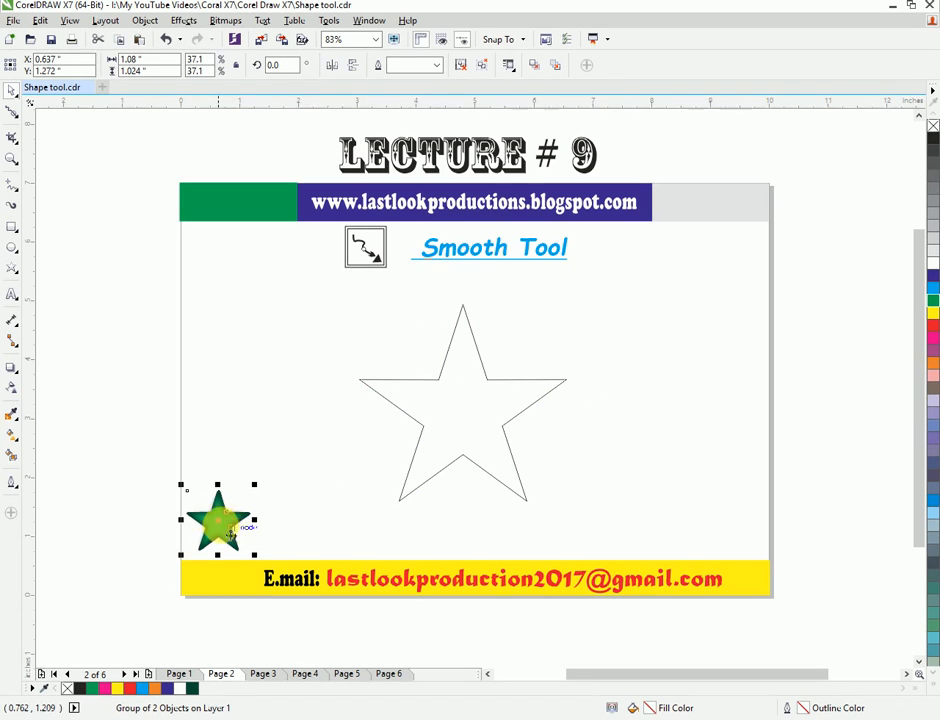
drag(226, 531, 258, 411)
click(432, 415)
drag(422, 432, 581, 432)
click(258, 418)
drag(296, 443, 376, 512)
drag(268, 413, 315, 414)
click(302, 306)
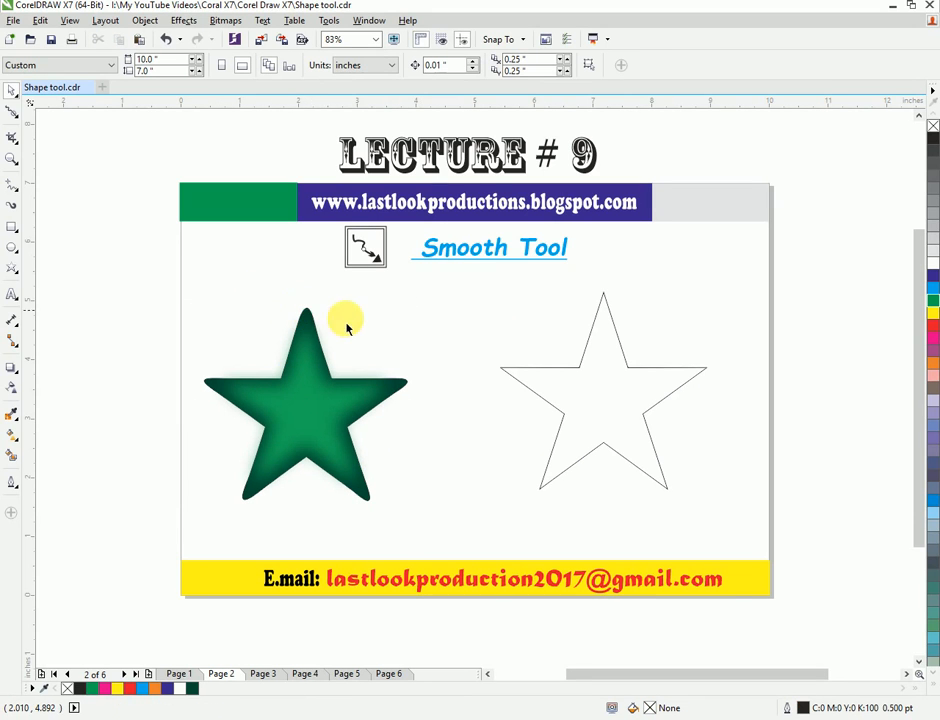
- Select the outline star, activate the Smooth tool and set its rate to 76
click(568, 368)
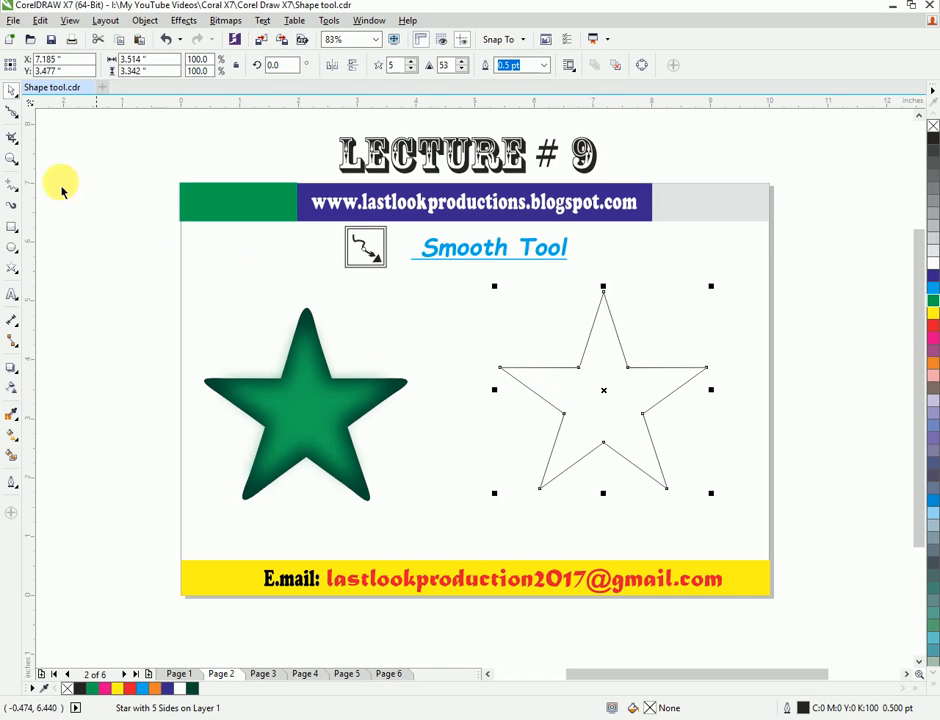
click(15, 114)
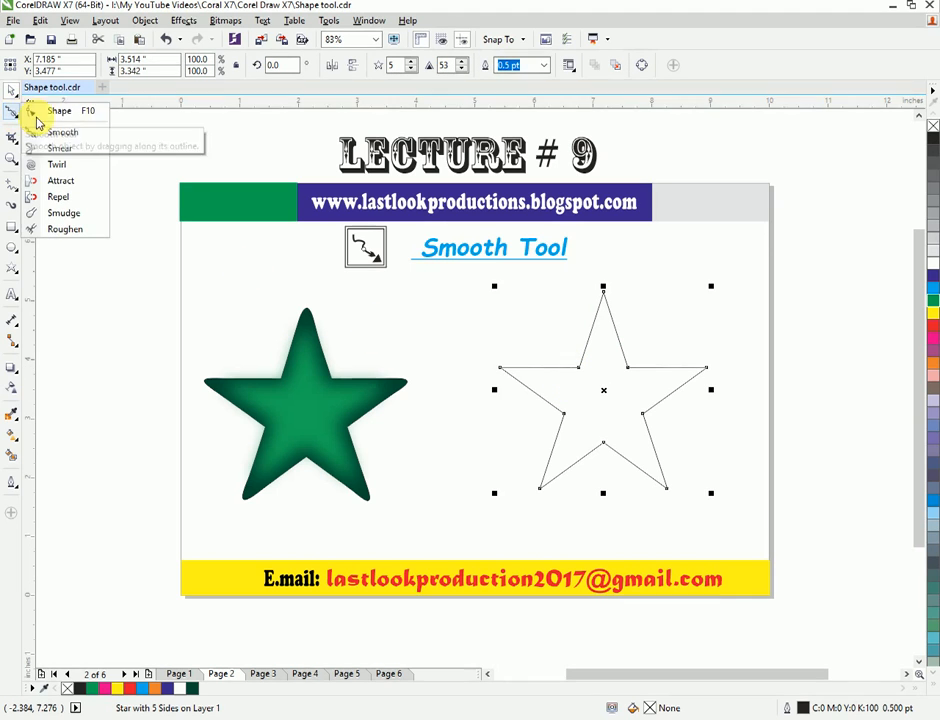
click(63, 133)
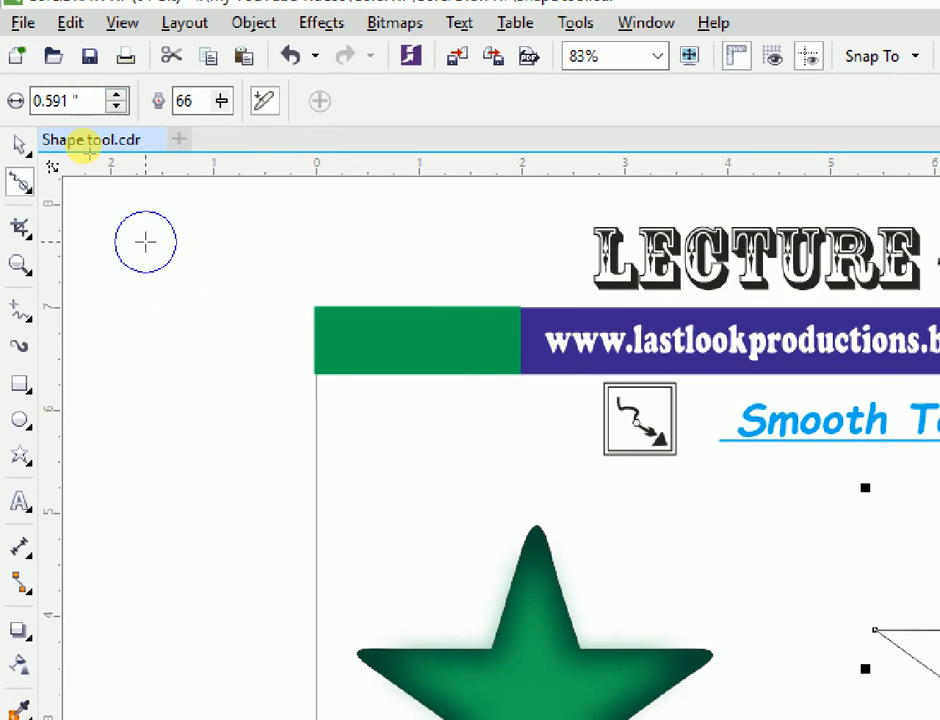
click(219, 101)
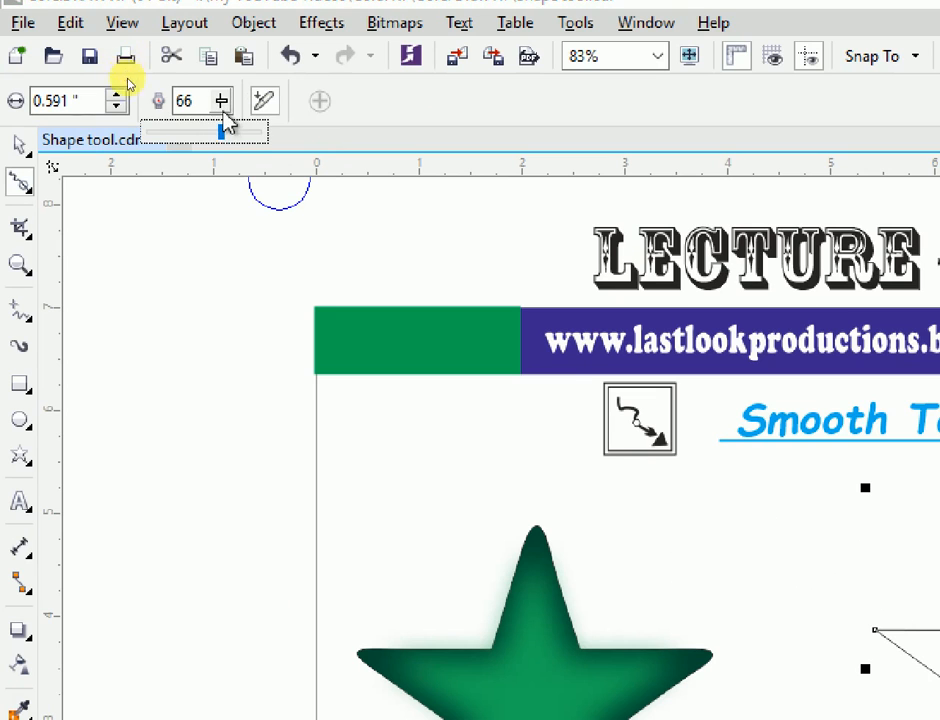
mouse_move(221, 137)
mouse_down()
mouse_move(236, 137)
mouse_move(231, 147)
mouse_up()
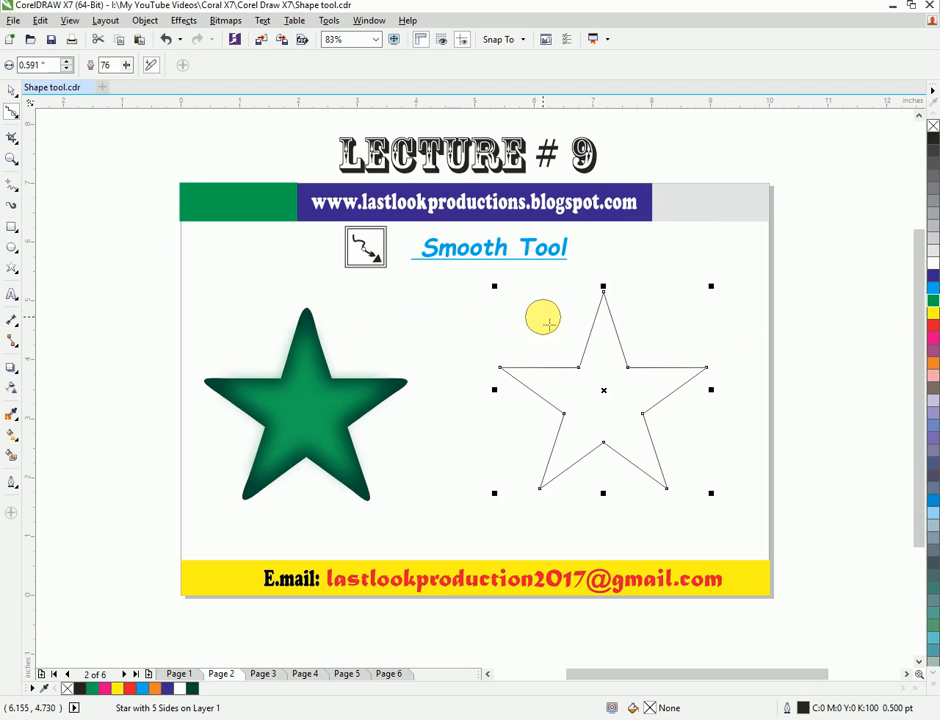
- Round off all five tips of the outline star with the Smooth tool
key(z)
drag(458, 270, 728, 527)
click(12, 91)
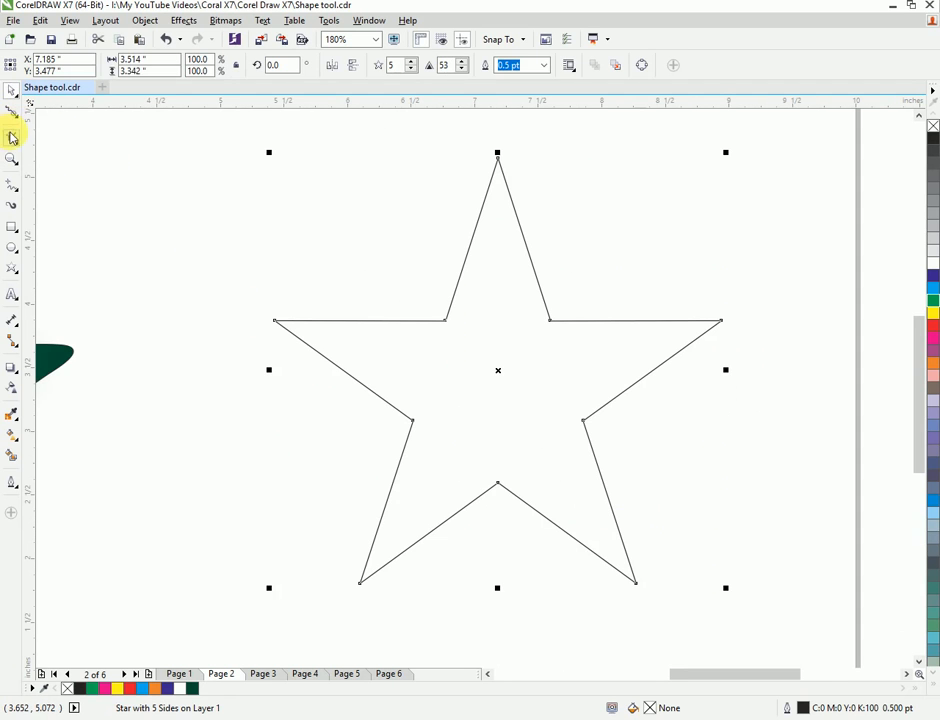
click(12, 118)
mouse_move(497, 160)
mouse_down()
mouse_move(510, 218)
mouse_move(499, 162)
mouse_move(504, 216)
mouse_move(499, 178)
mouse_move(510, 199)
mouse_move(503, 202)
mouse_move(499, 180)
mouse_up()
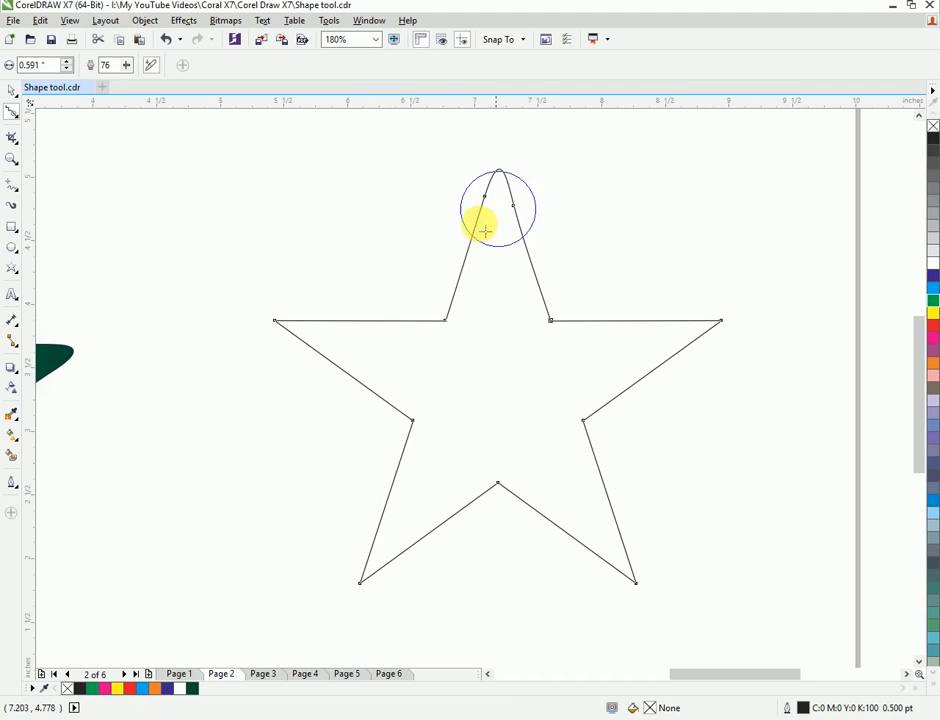
mouse_move(279, 324)
mouse_down()
mouse_move(326, 346)
mouse_move(272, 325)
mouse_move(322, 342)
mouse_move(297, 339)
mouse_move(287, 327)
mouse_move(338, 345)
mouse_move(303, 340)
mouse_move(298, 327)
mouse_move(346, 336)
mouse_up()
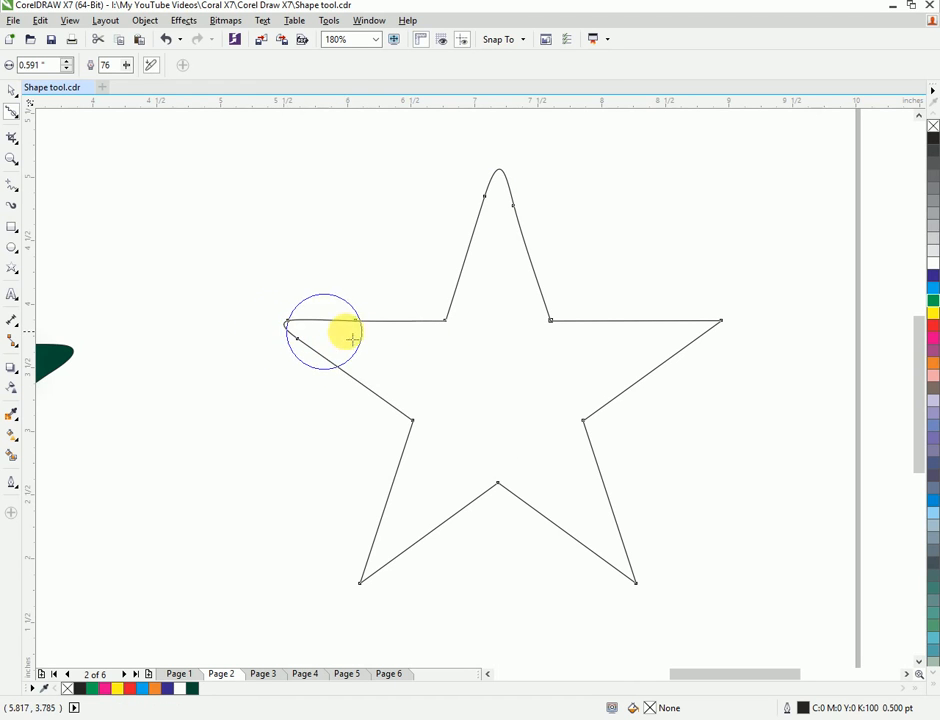
mouse_move(724, 330)
mouse_down()
mouse_move(686, 348)
mouse_move(733, 332)
mouse_move(703, 342)
mouse_move(713, 329)
mouse_move(640, 587)
mouse_up()
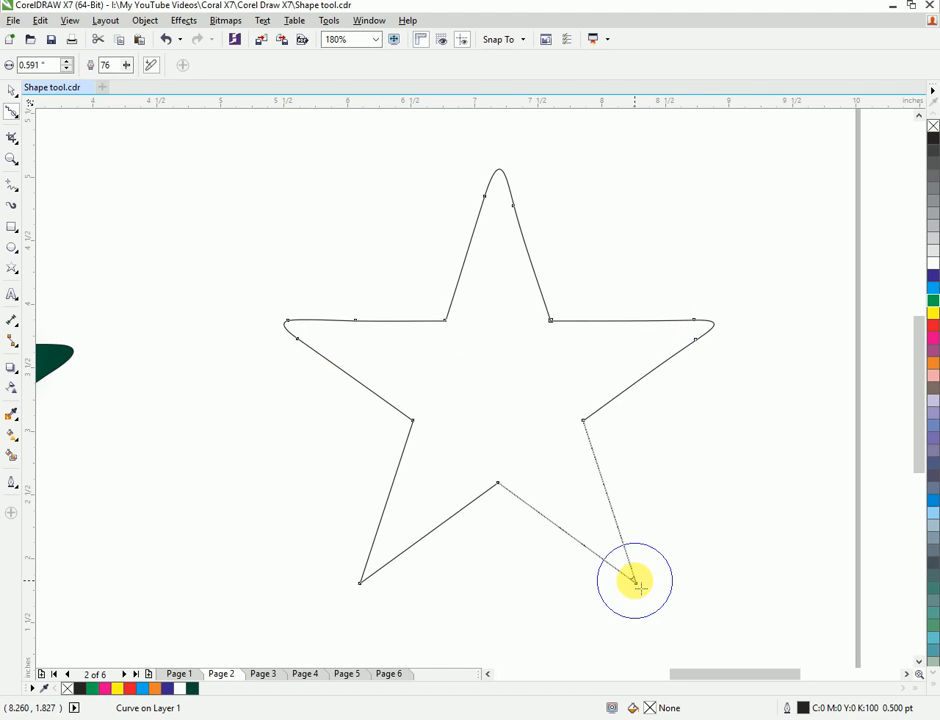
drag(640, 587, 367, 587)
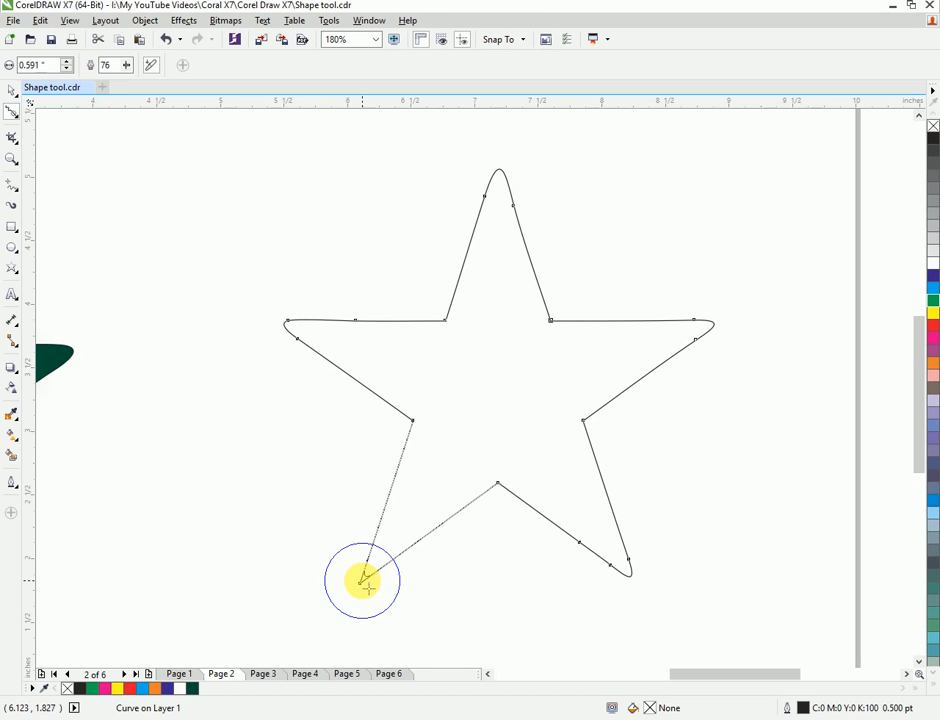
drag(367, 587, 365, 583)
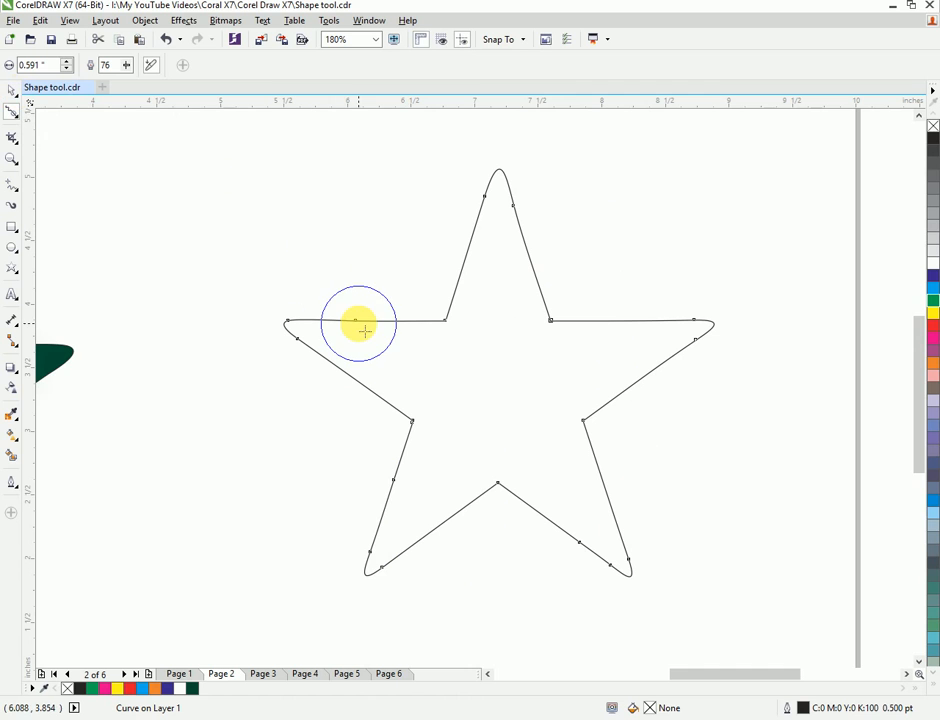
key(space)
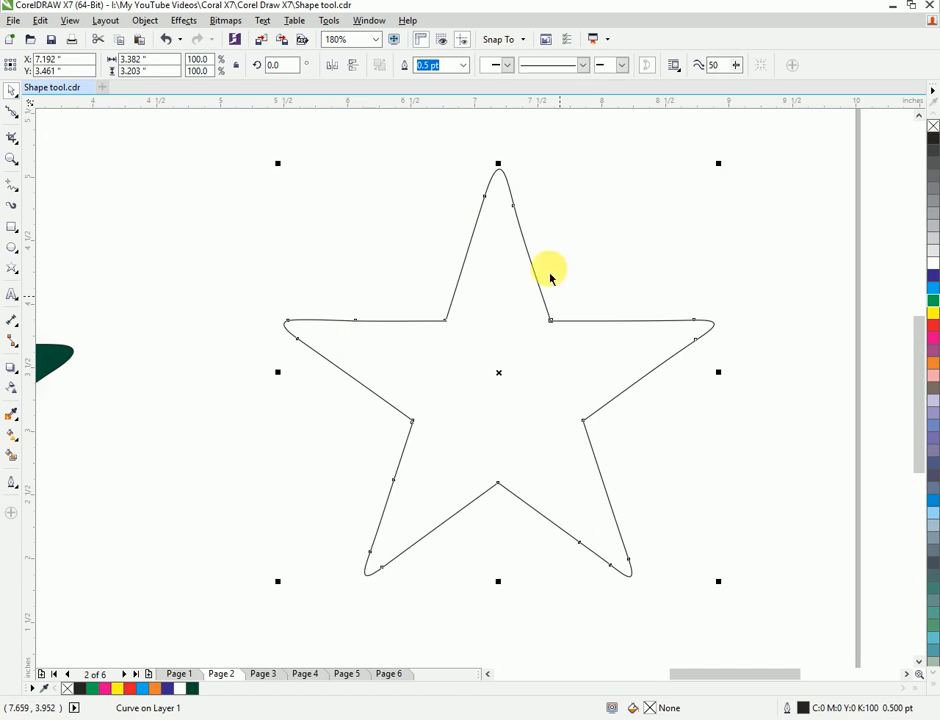
- Remove the smoothed star's outline and fill it with dark red (C20 M100 Y84 K17)
click(933, 326)
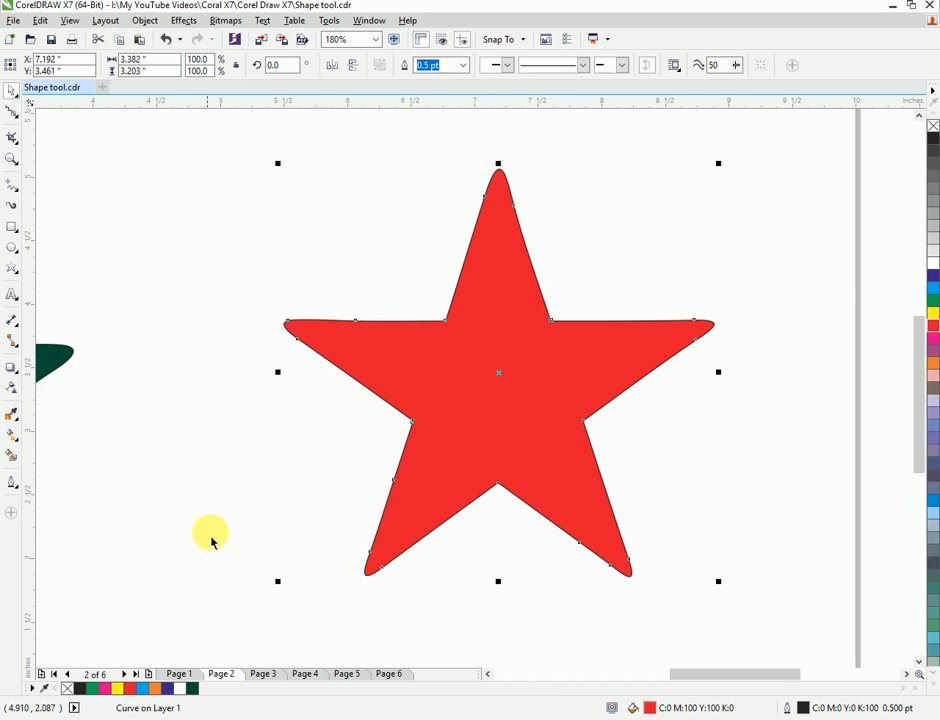
right_click(65, 689)
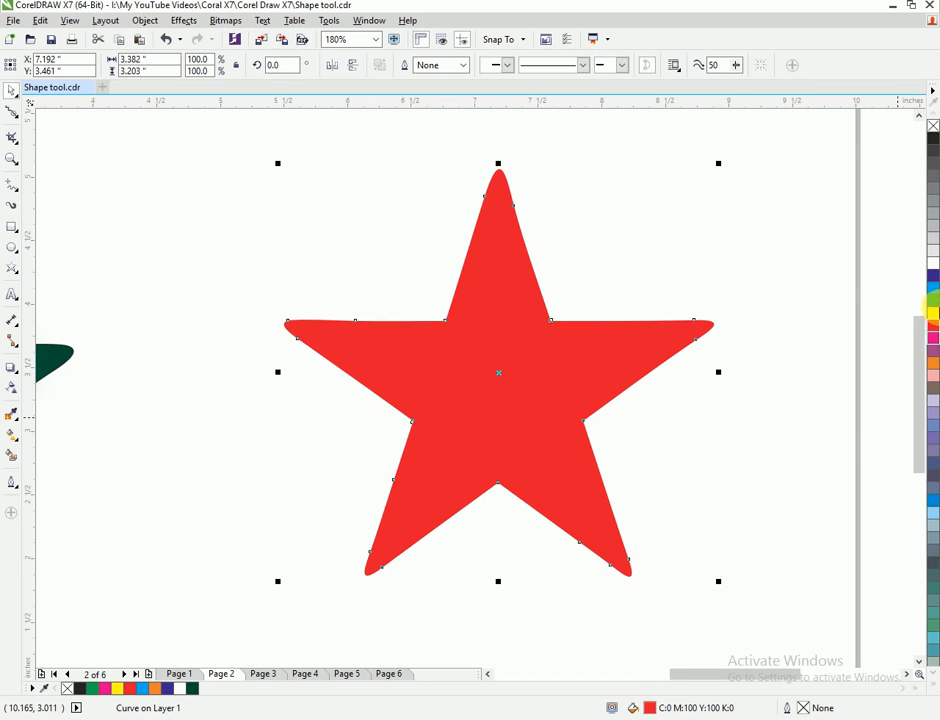
click(931, 334)
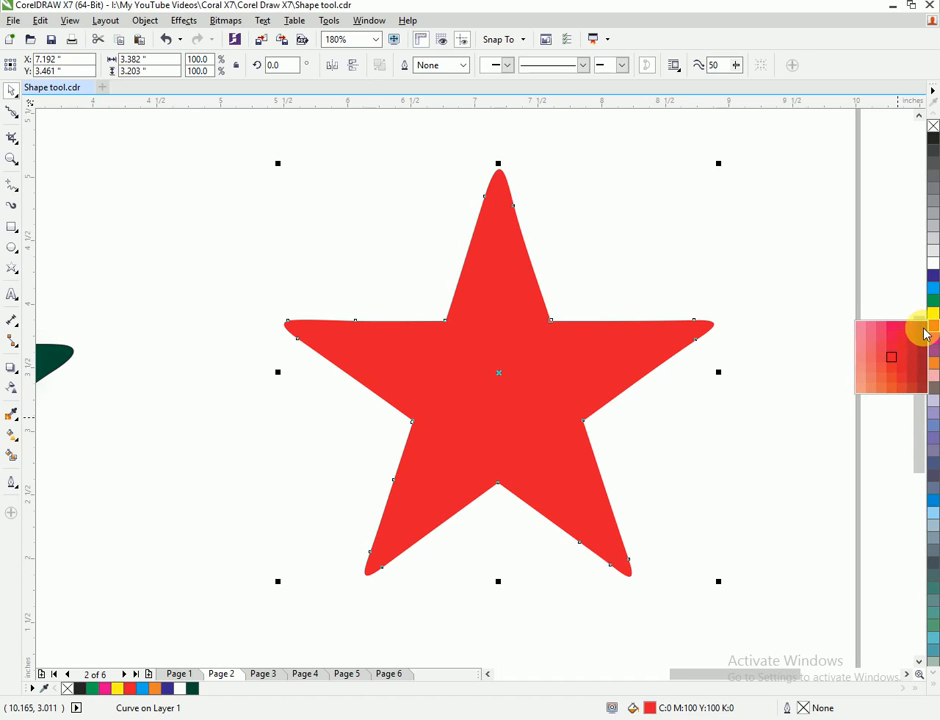
click(922, 334)
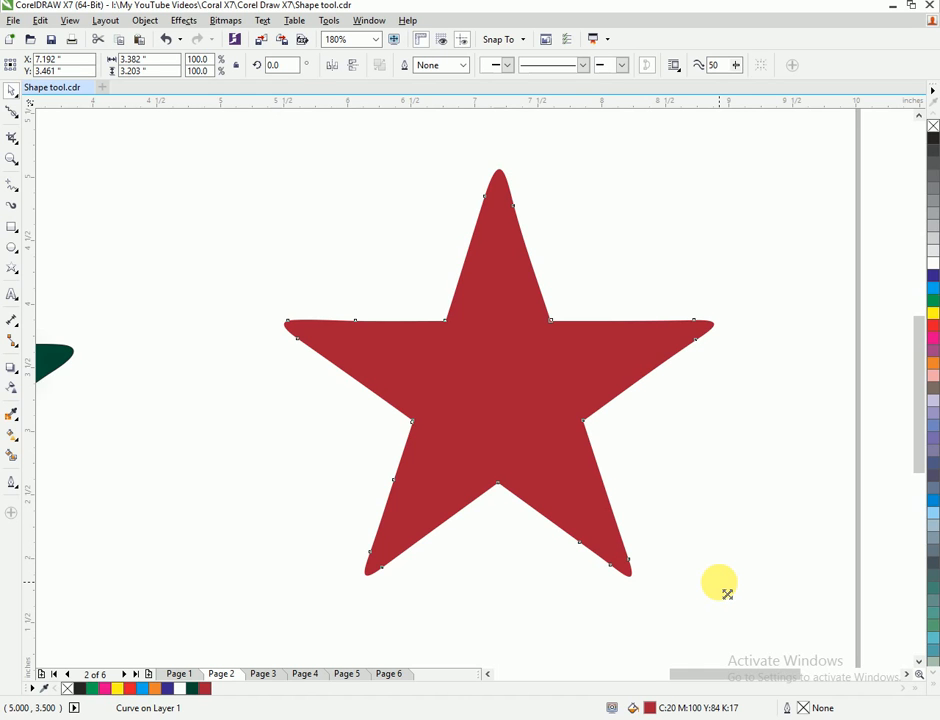
- Make a centered copy of the dark red star scaled to about 76.7% and fill it with bright red (M100 Y100)
drag(727, 594, 690, 546)
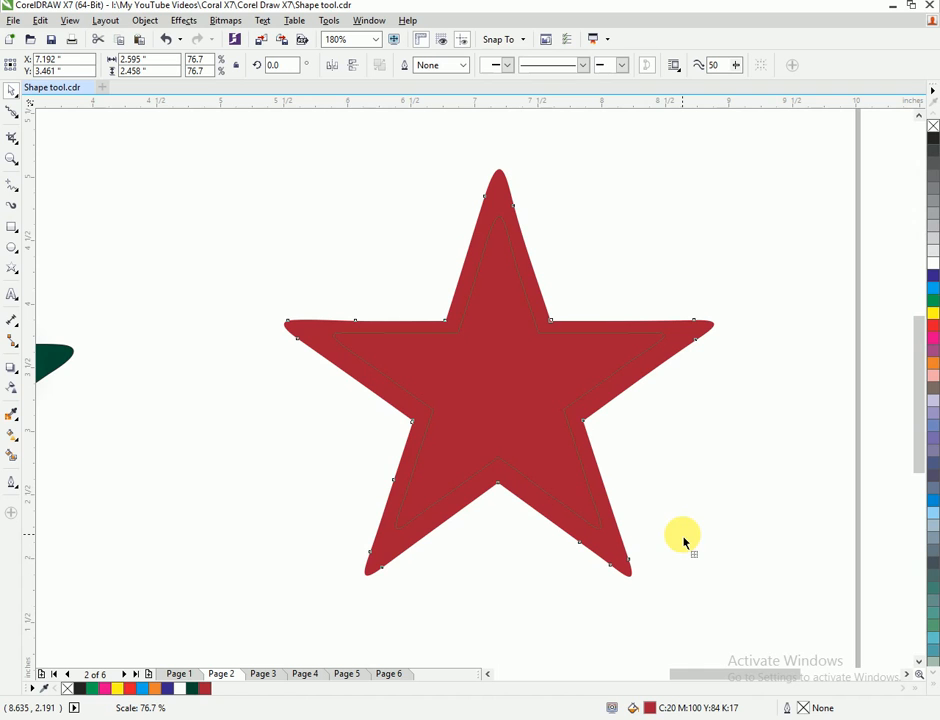
drag(684, 542, 677, 532)
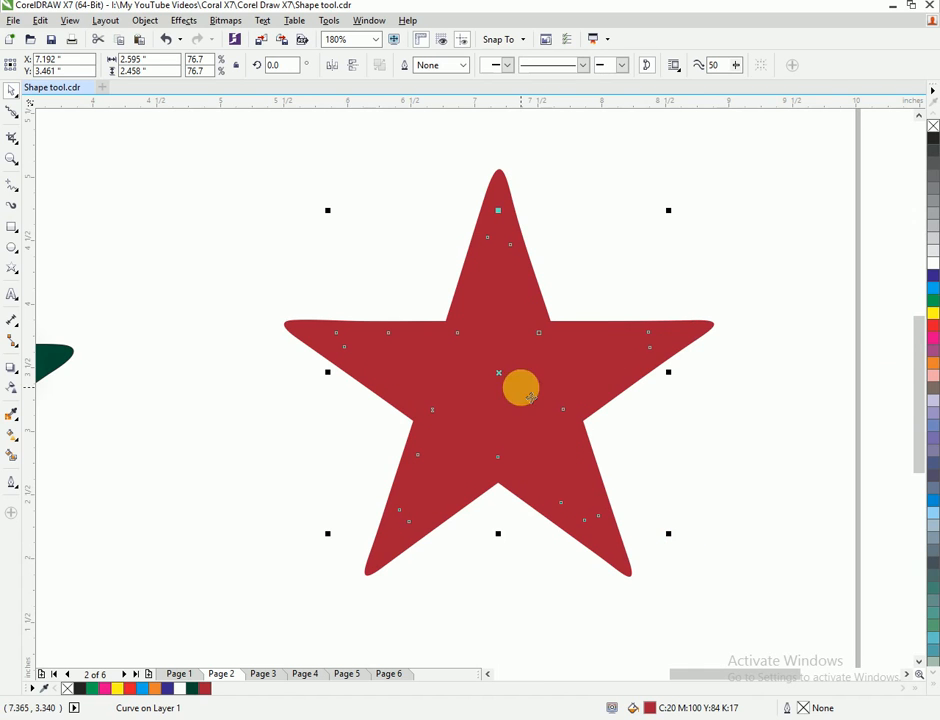
click(933, 326)
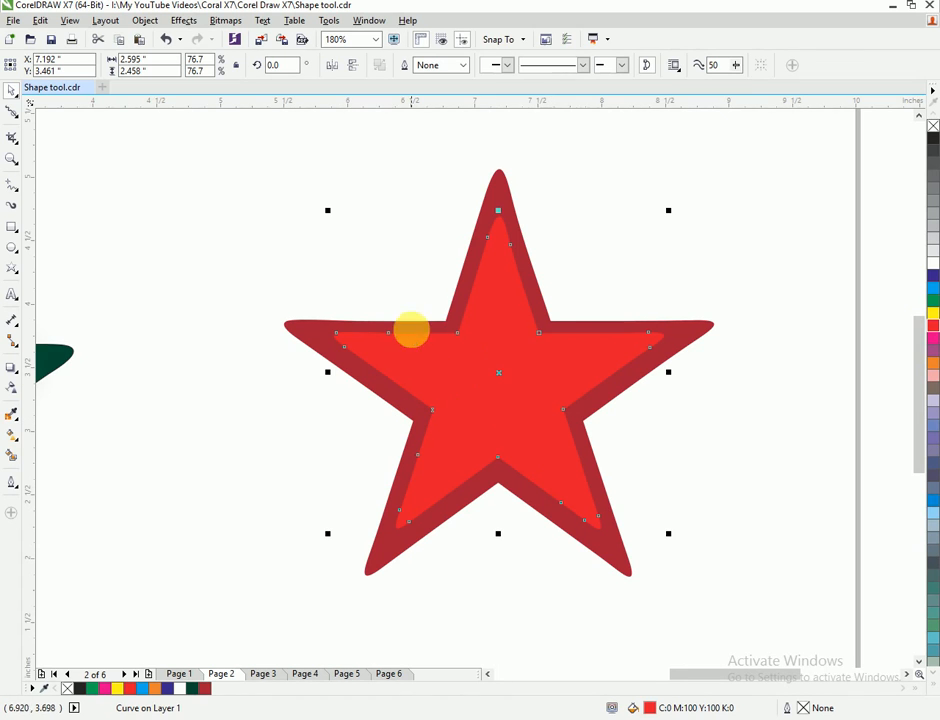
- Convert the inner red star to a 300 dpi RGB Color (24-bit) bitmap with anti-aliasing and a transparent background
click(232, 26)
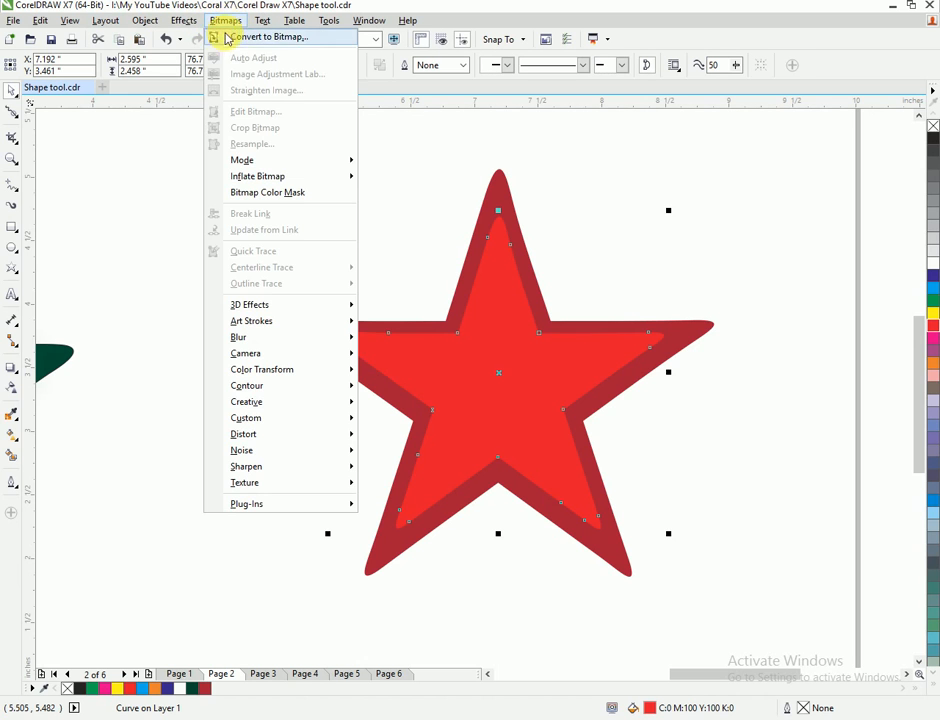
click(302, 42)
drag(446, 2, 386, 255)
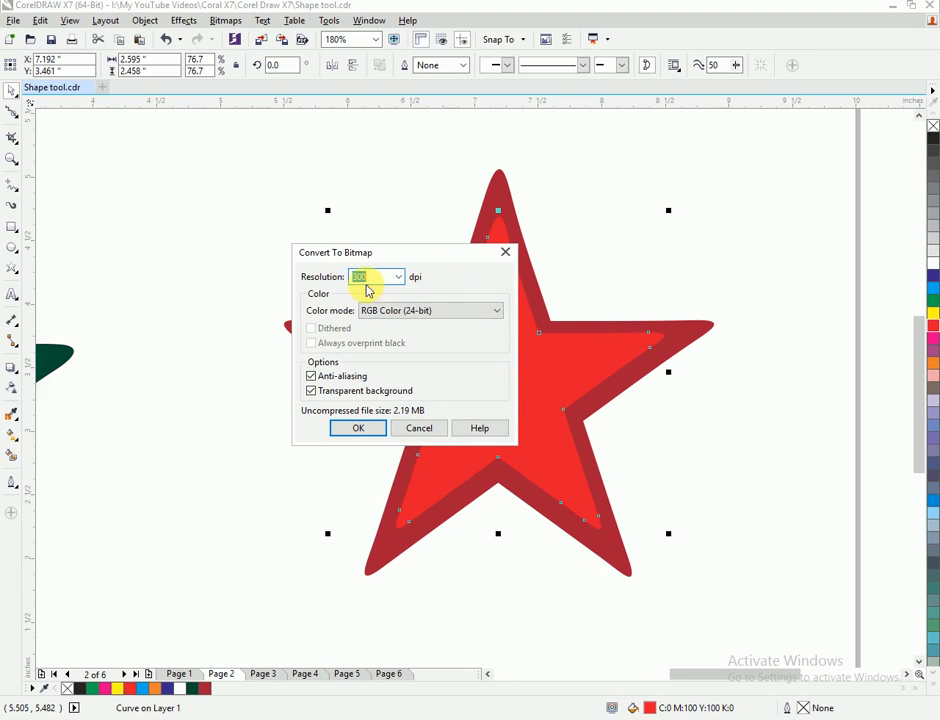
click(430, 316)
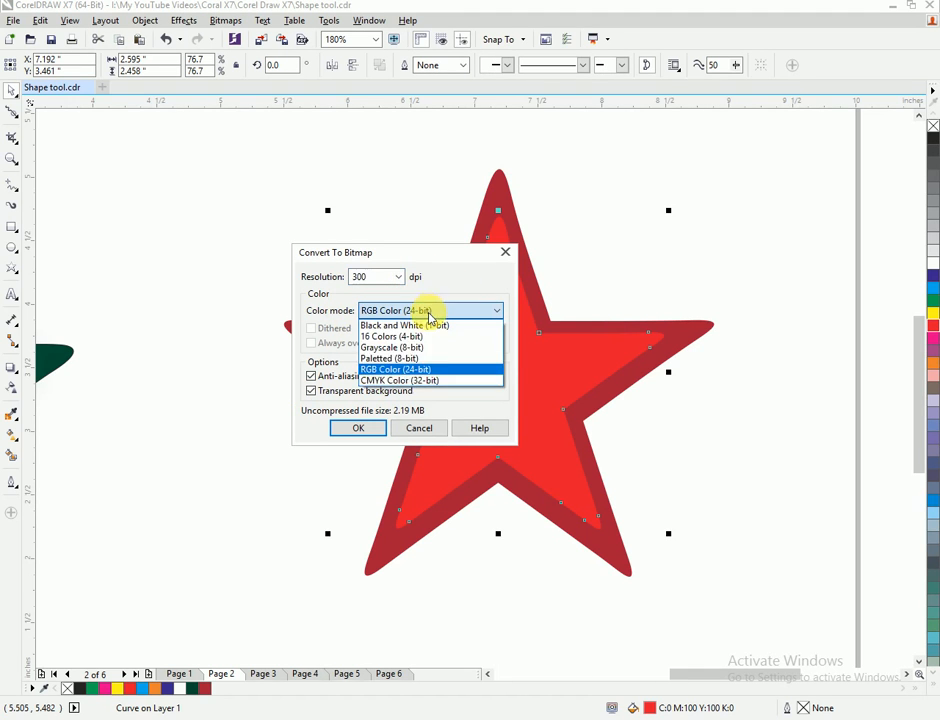
click(409, 380)
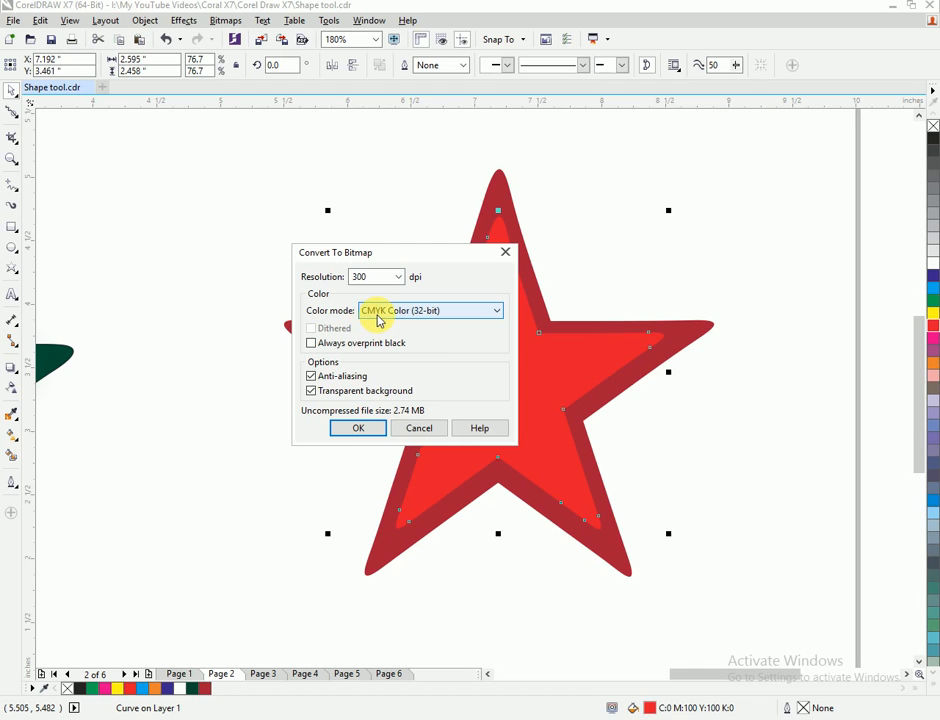
click(441, 316)
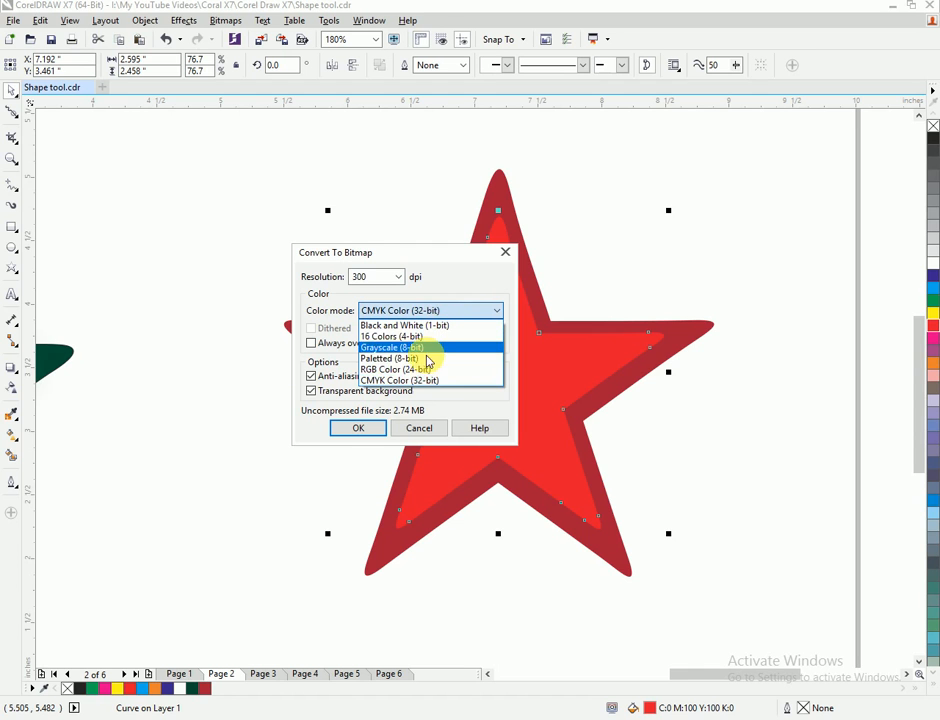
click(420, 369)
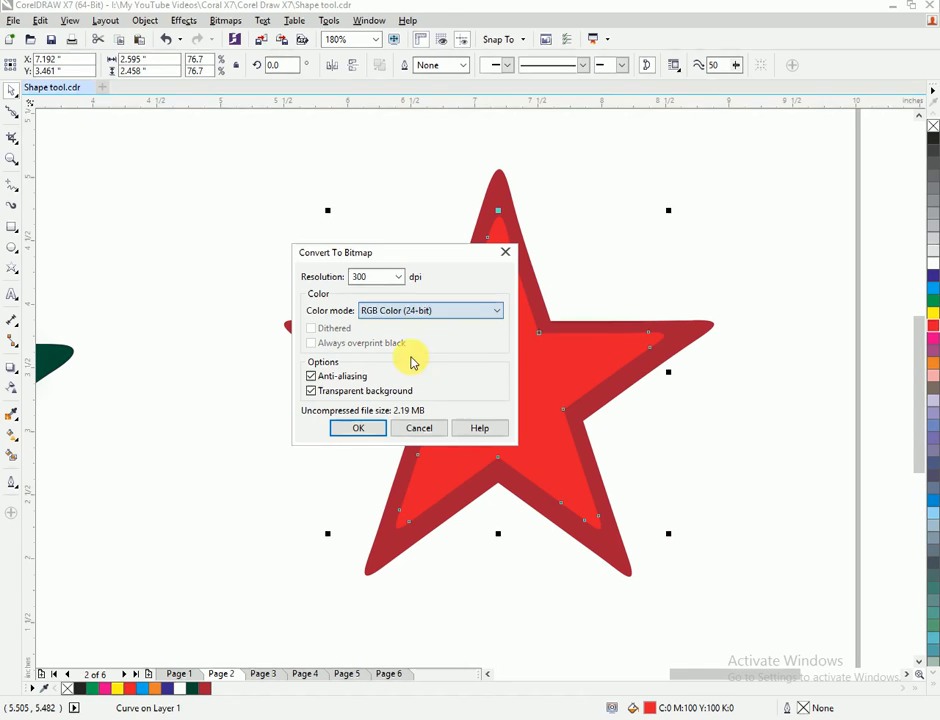
click(311, 390)
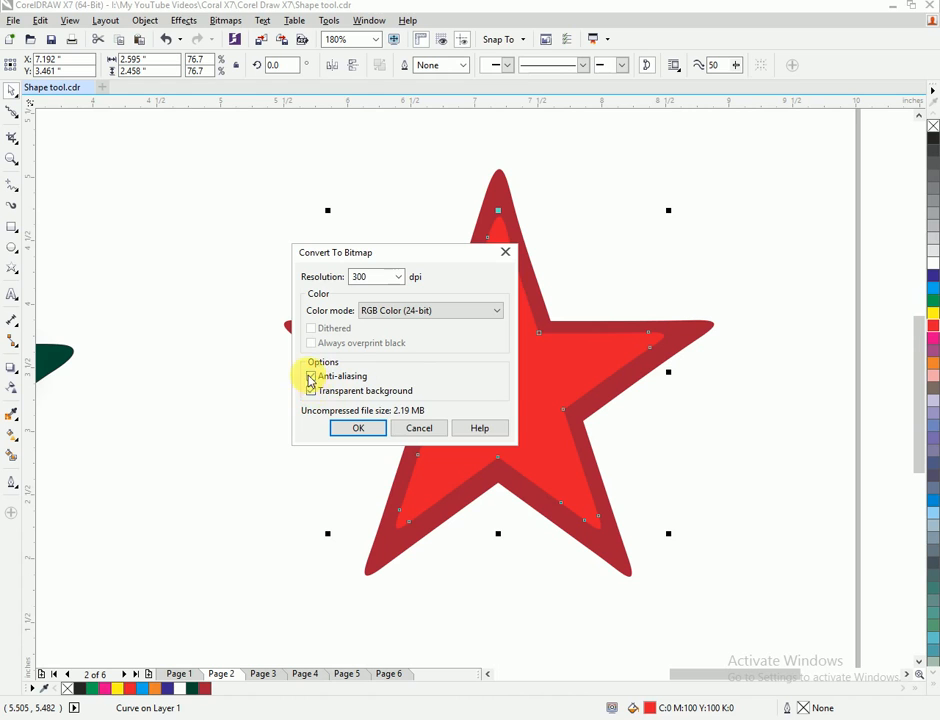
click(362, 428)
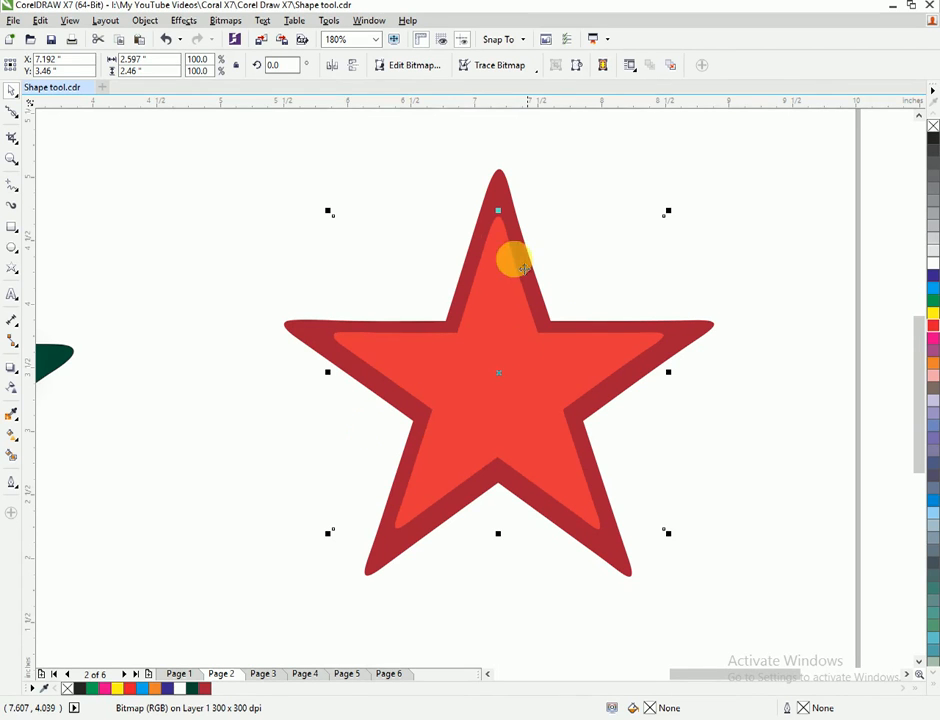
- Apply a Gaussian Blur with a 30-pixel radius to the inner star bitmap and deselect it
click(222, 22)
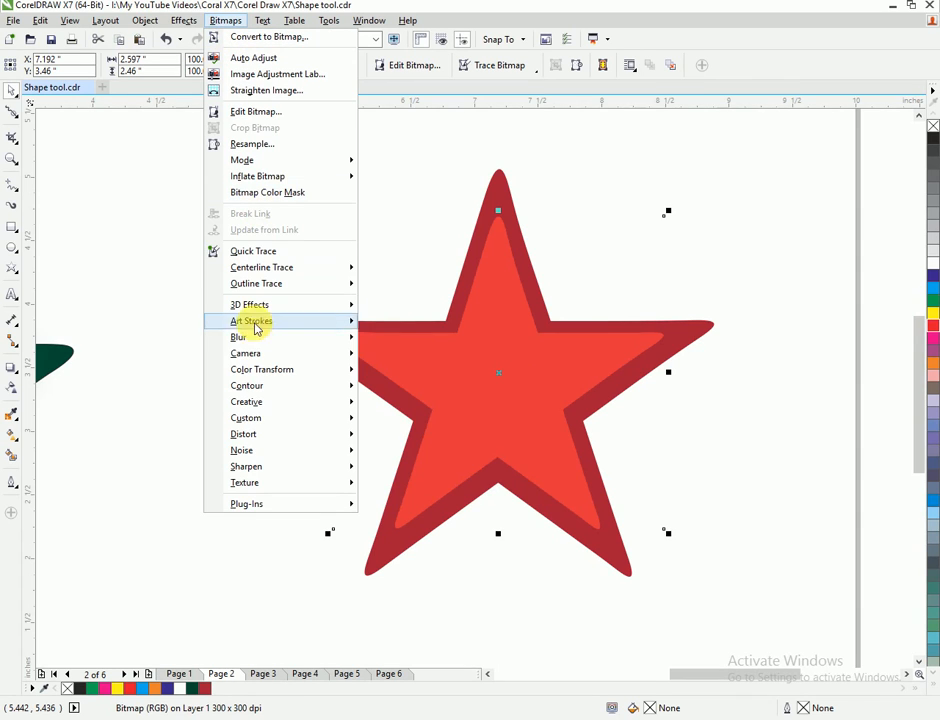
mouse_move(238, 340)
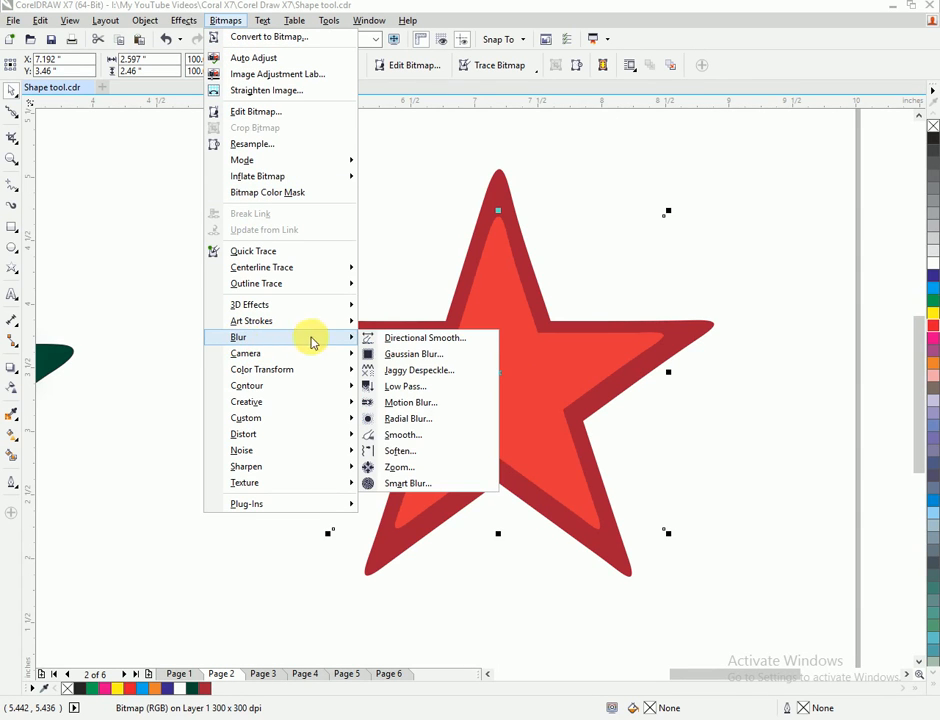
click(410, 355)
drag(430, 312, 268, 88)
click(390, 85)
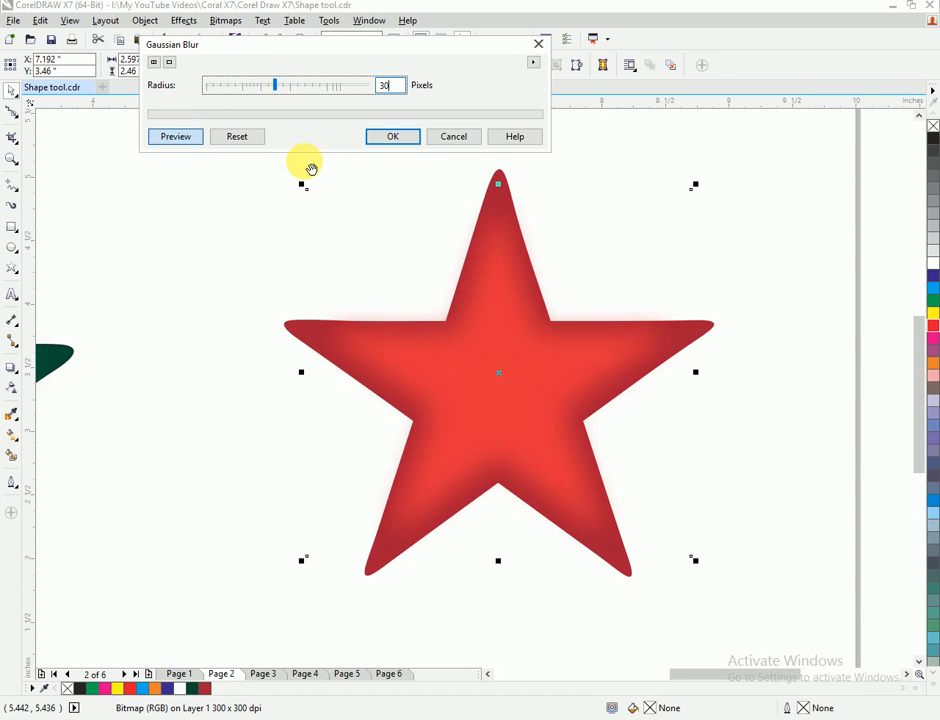
click(405, 141)
click(254, 277)
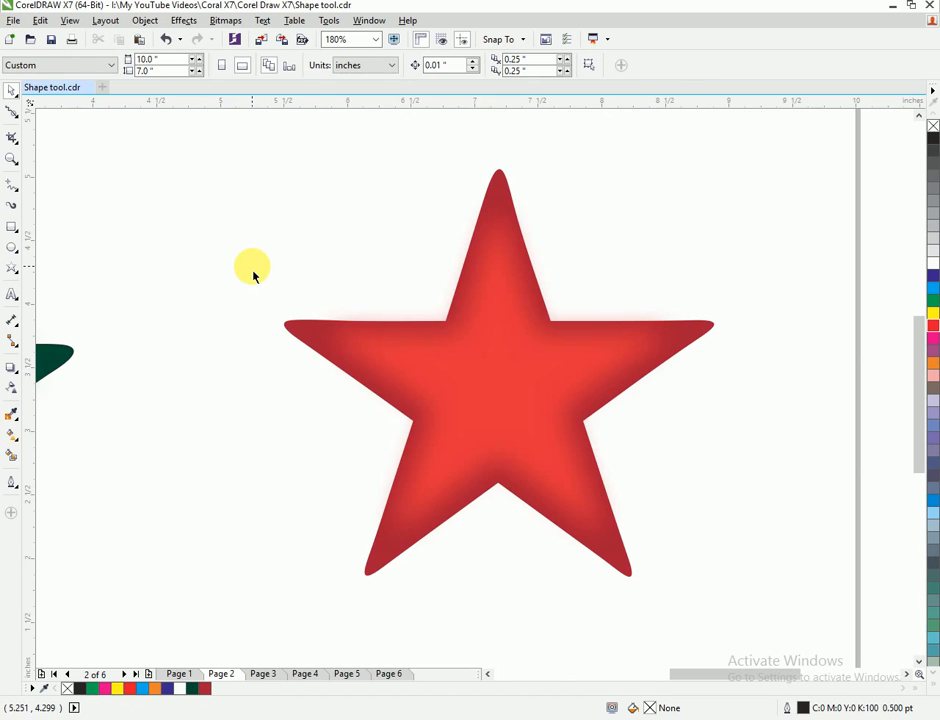
- Compare the finished red star with the green example star on the whole page
key(z)
key(shift+F4)
click(12, 91)
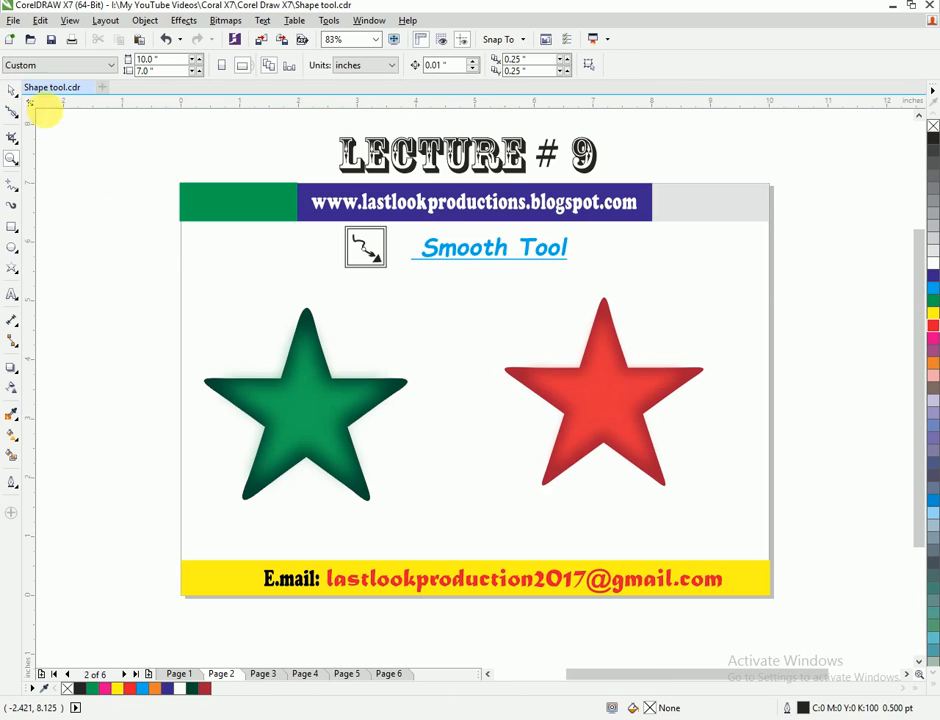
drag(800, 285, 445, 514)
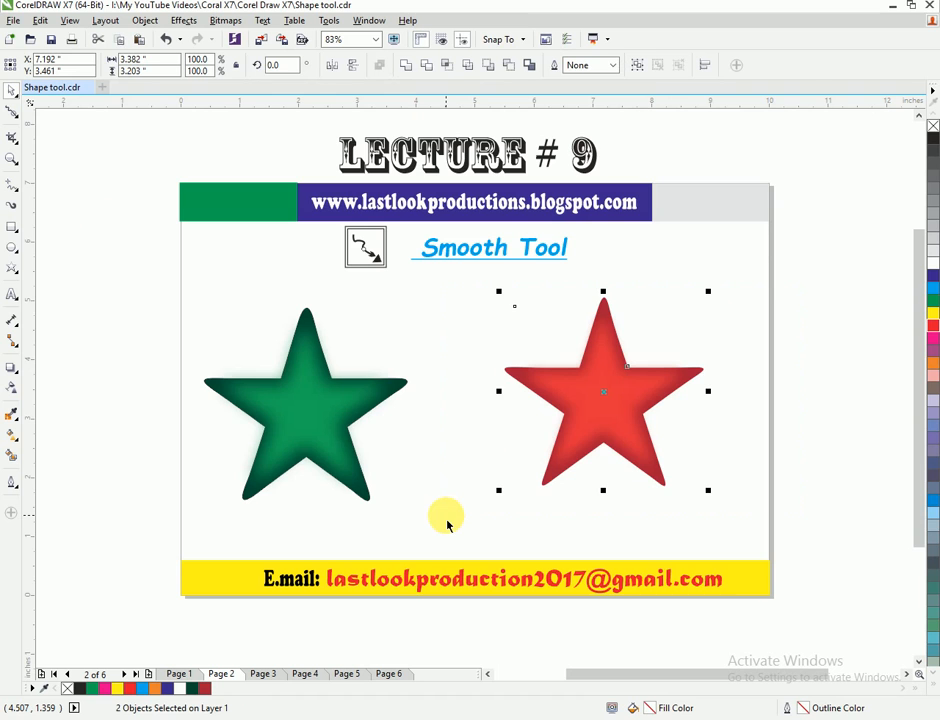
click(476, 490)
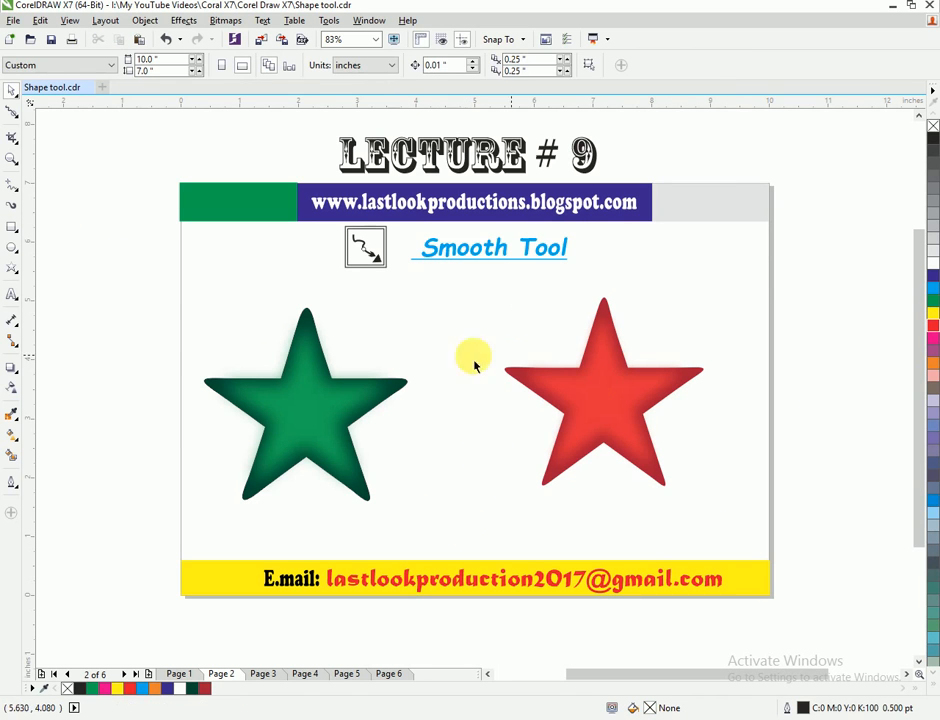
click(14, 117)
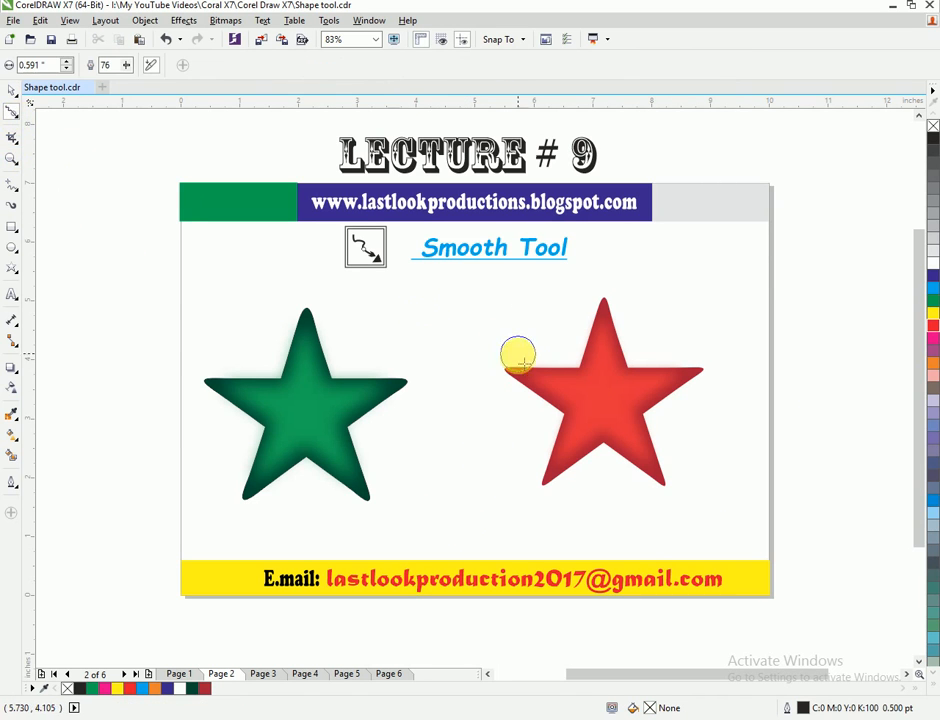
click(511, 368)
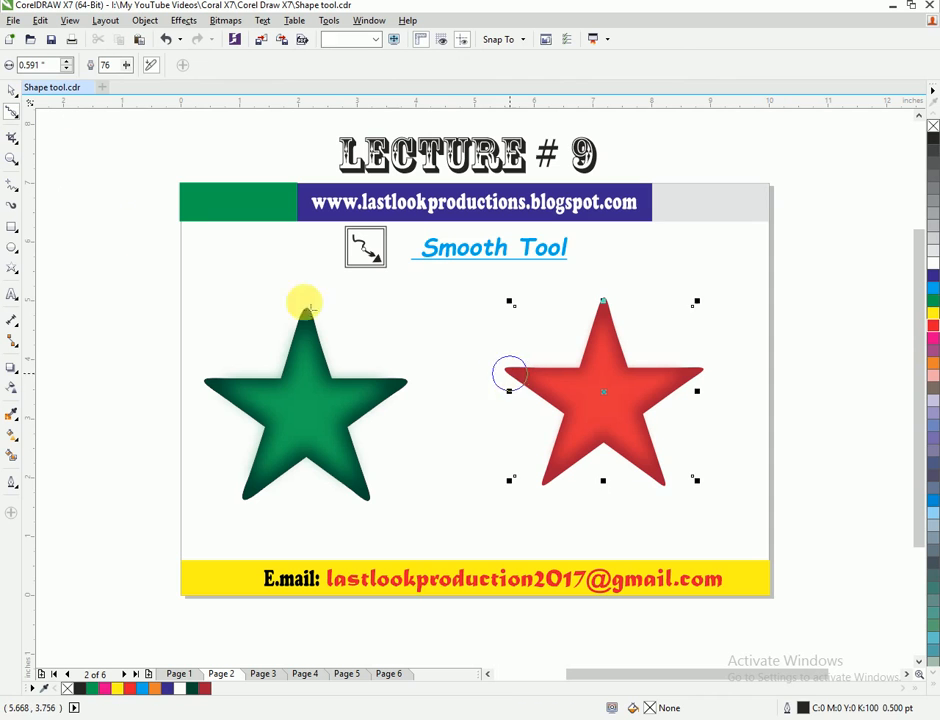
click(7, 90)
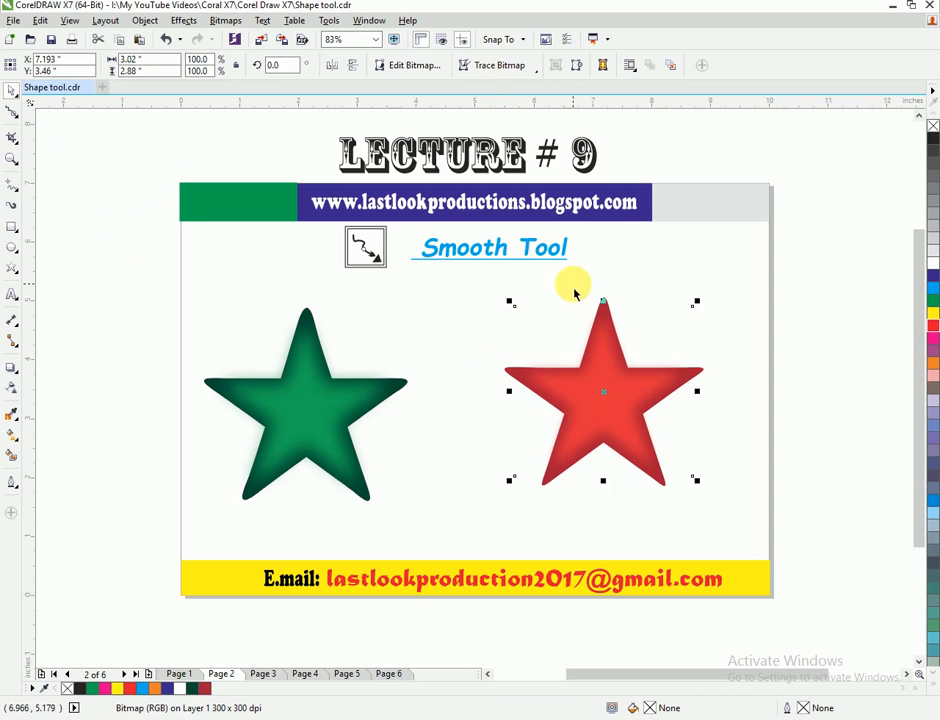
click(560, 276)
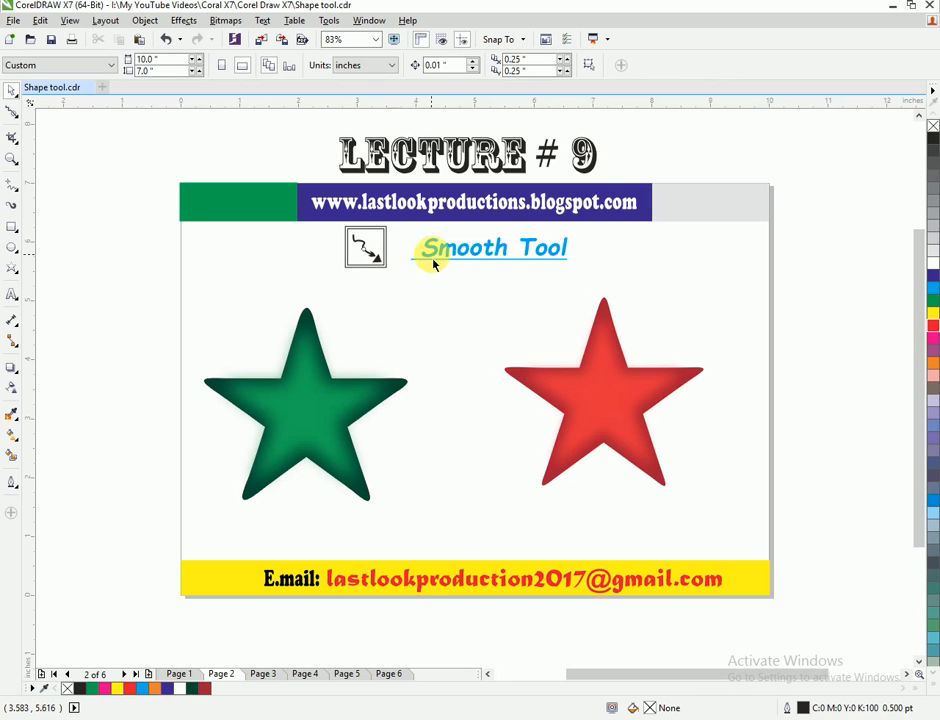
drag(292, 224, 311, 235)
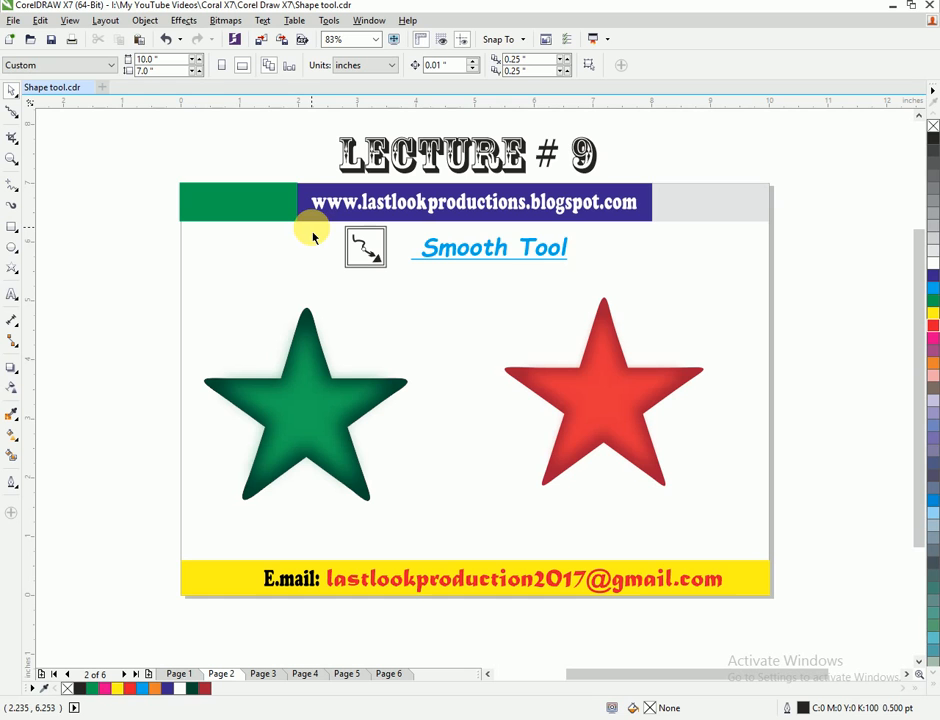
drag(831, 277, 131, 538)
click(110, 320)
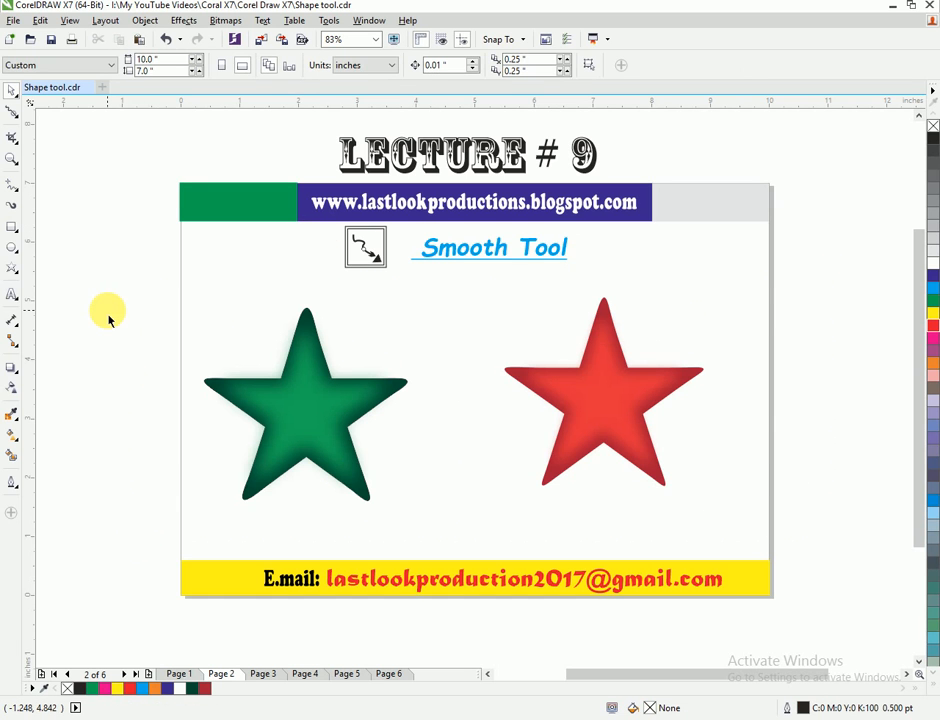